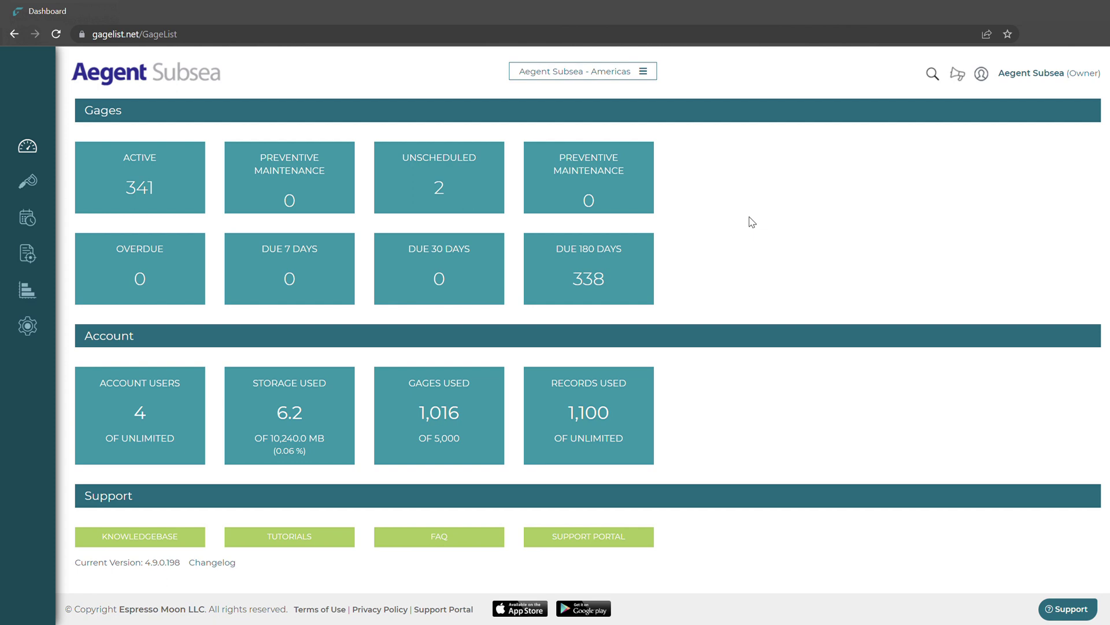
From the Gages list by GageList ID, start a new gage with Create Gage.
click(27, 183)
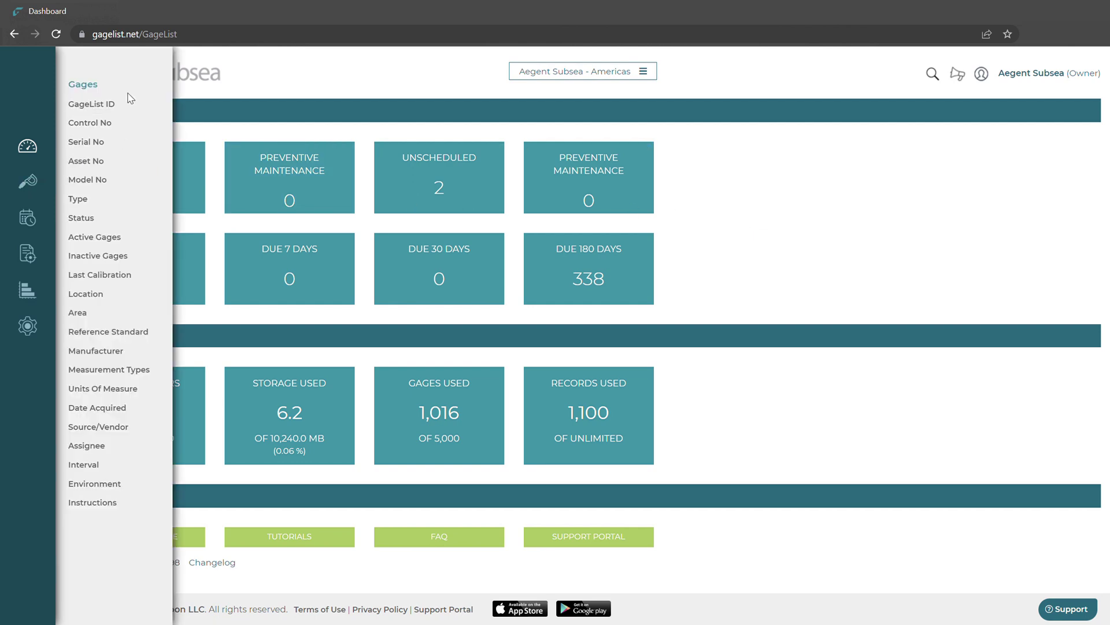
click(113, 105)
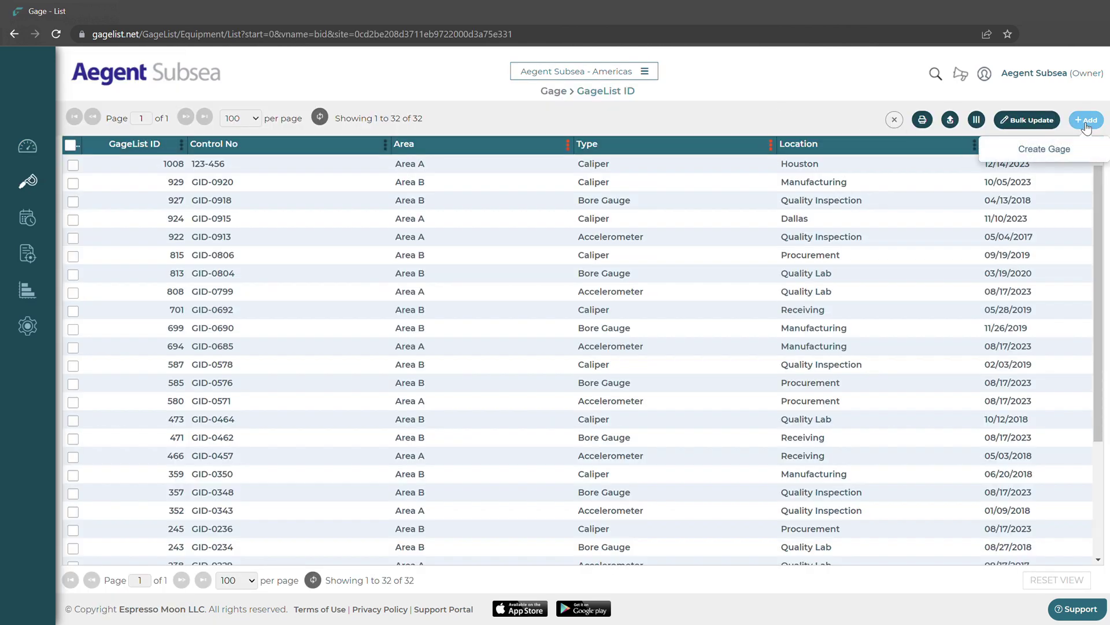
click(1090, 122)
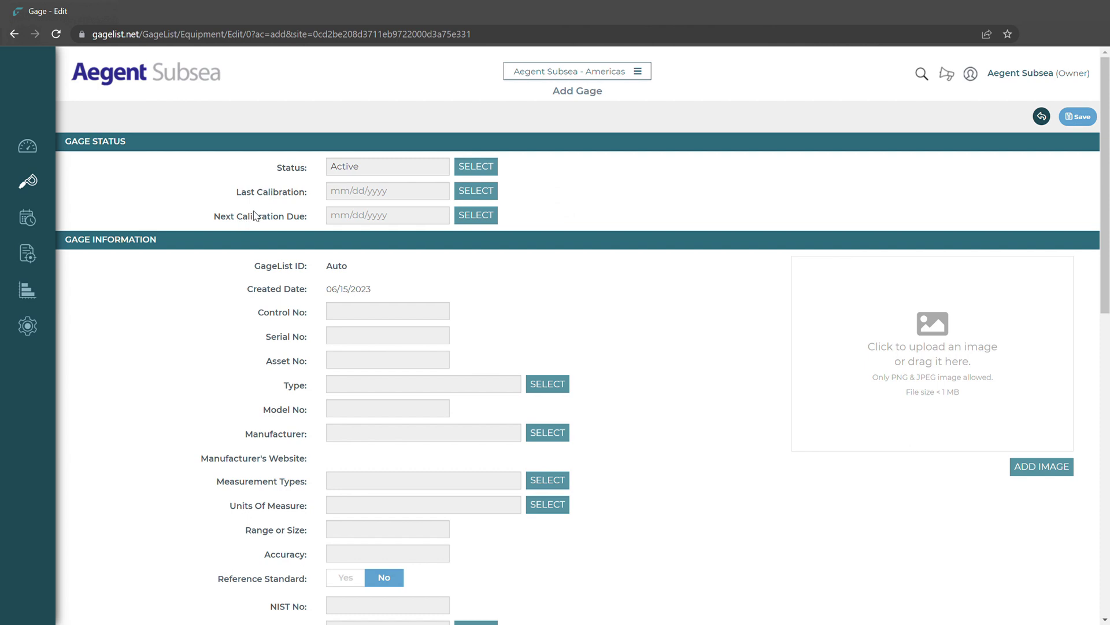
Enter 1237 as the new gage's Control No.
scroll(243, 255, down, 2)
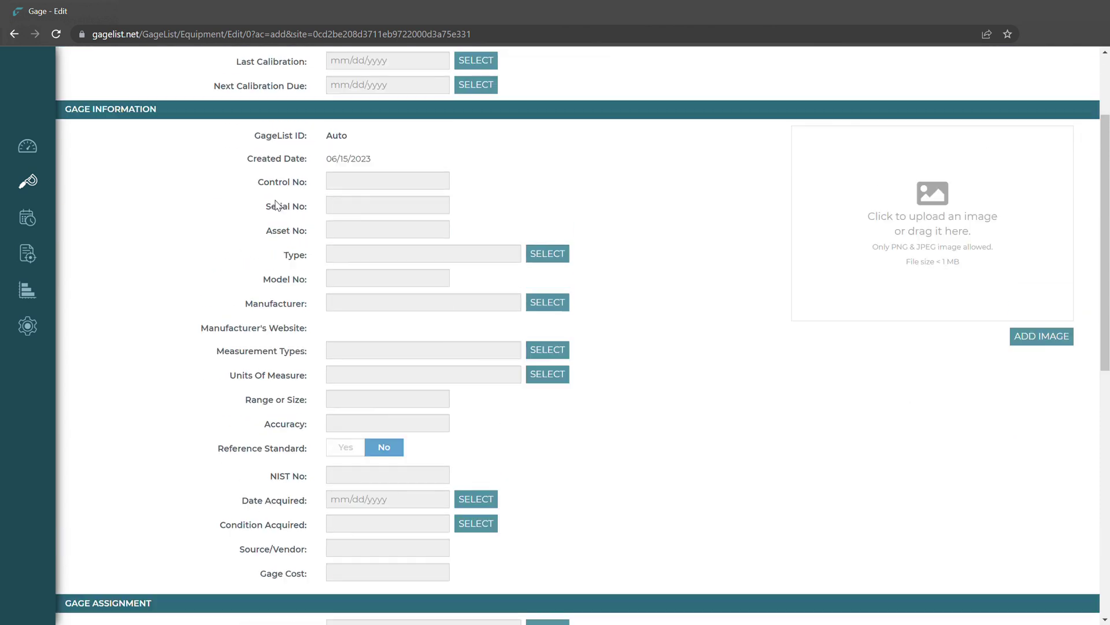
drag(262, 183, 241, 223)
click(241, 224)
click(350, 192)
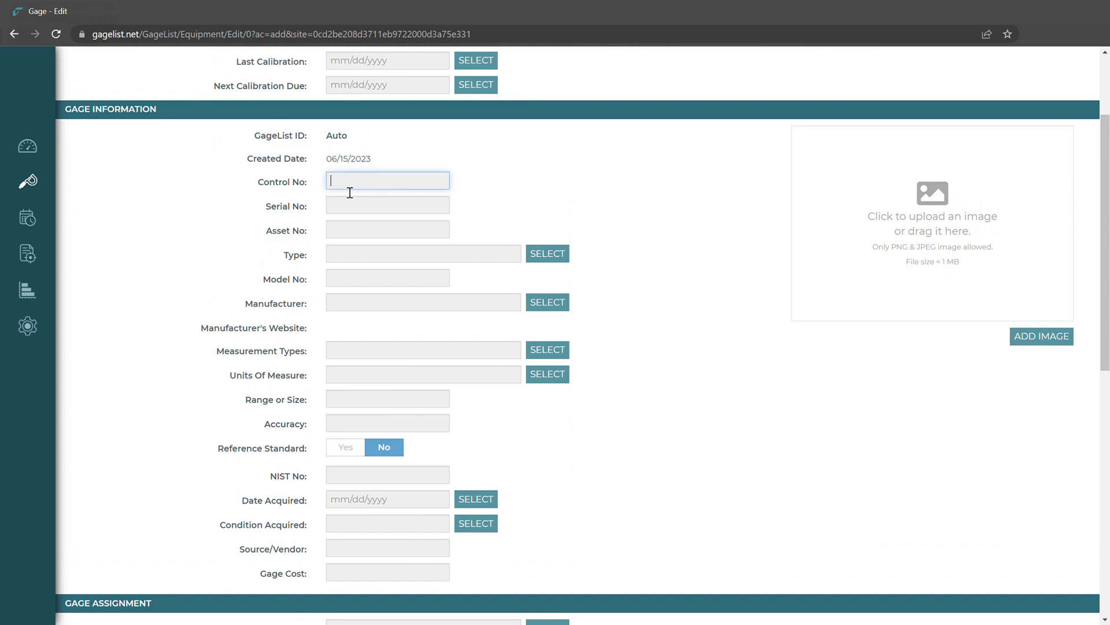
text(1237)
click(505, 199)
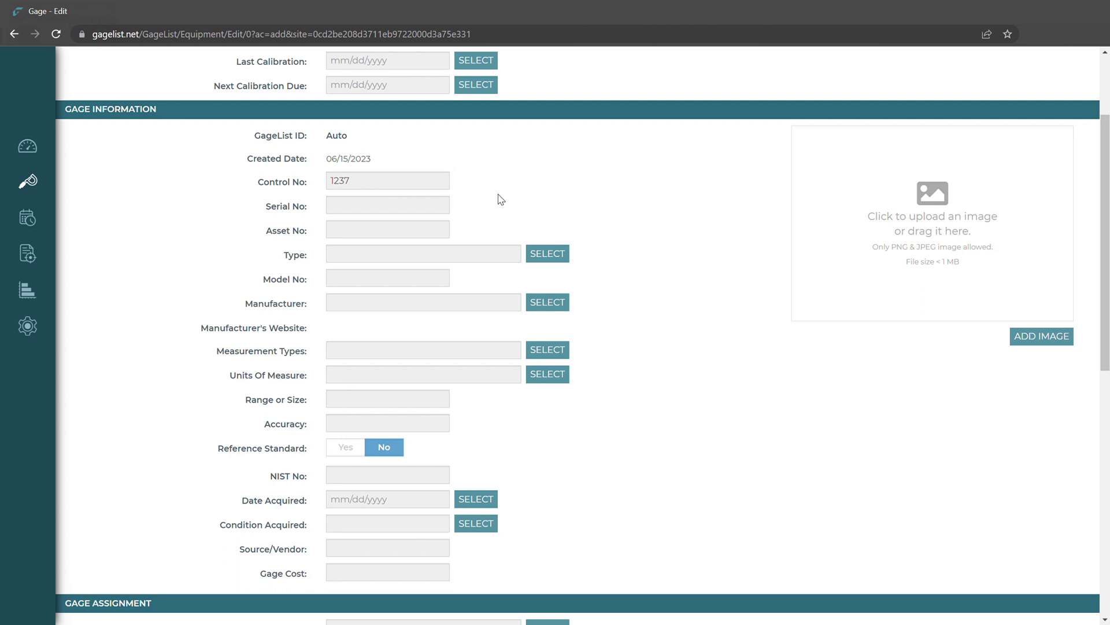
Set Type to Caliper from the 'ca' suggestion, closing the type list without adding values.
click(401, 260)
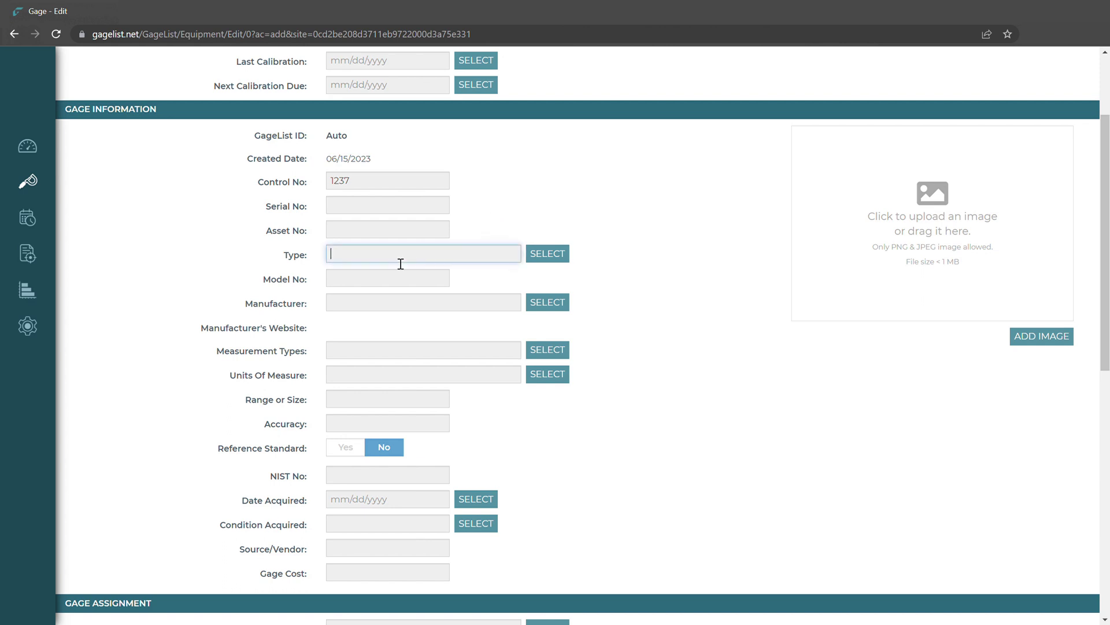
text(ca)
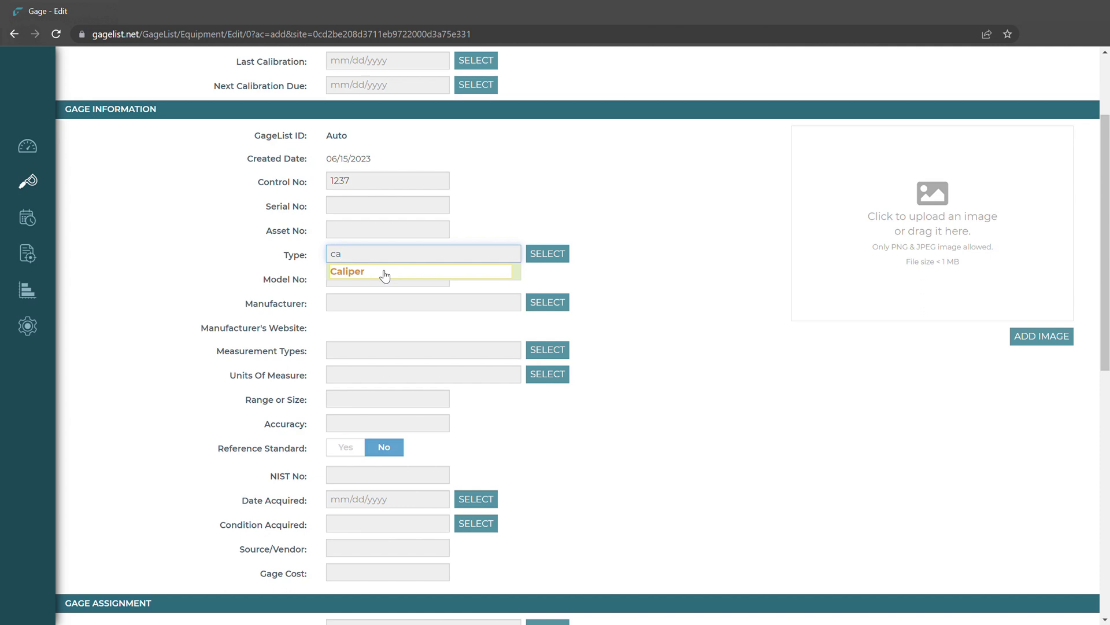
click(385, 272)
click(557, 254)
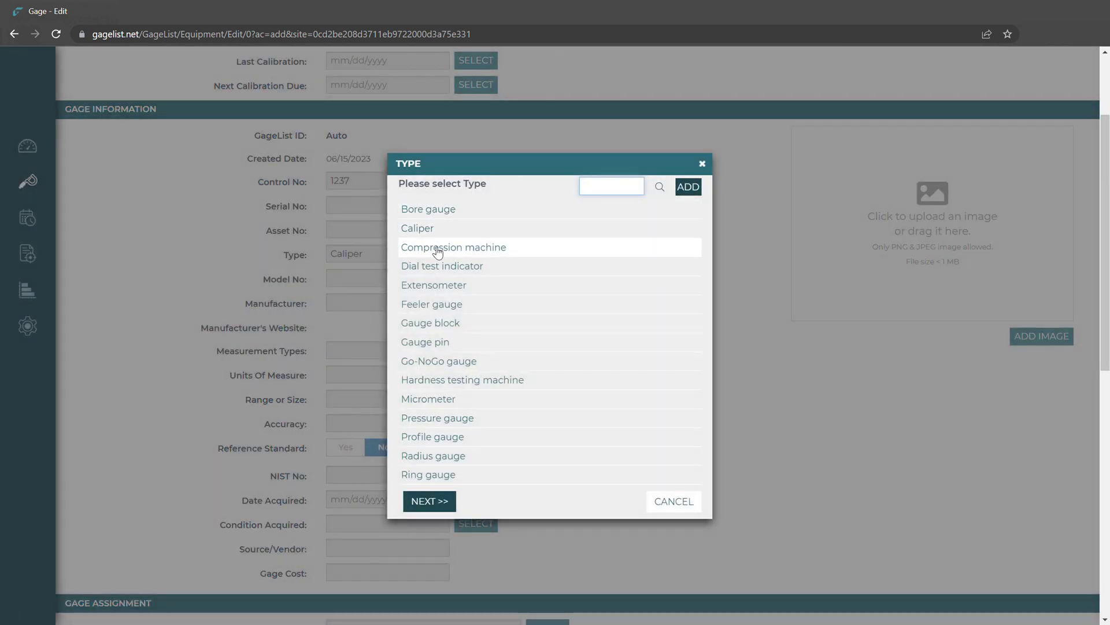
click(687, 187)
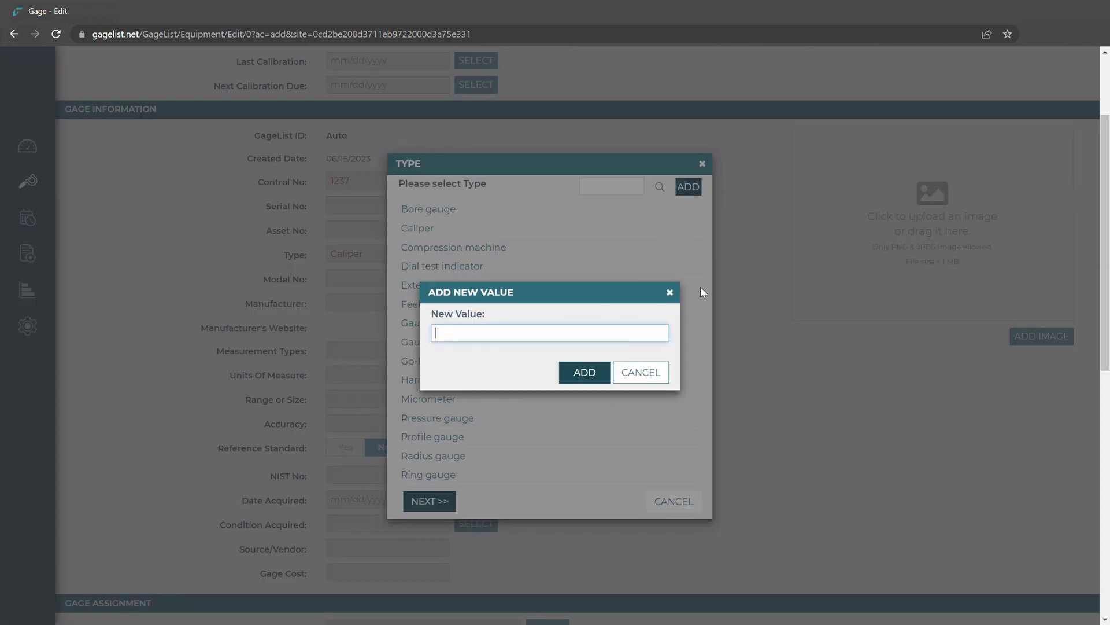
click(670, 292)
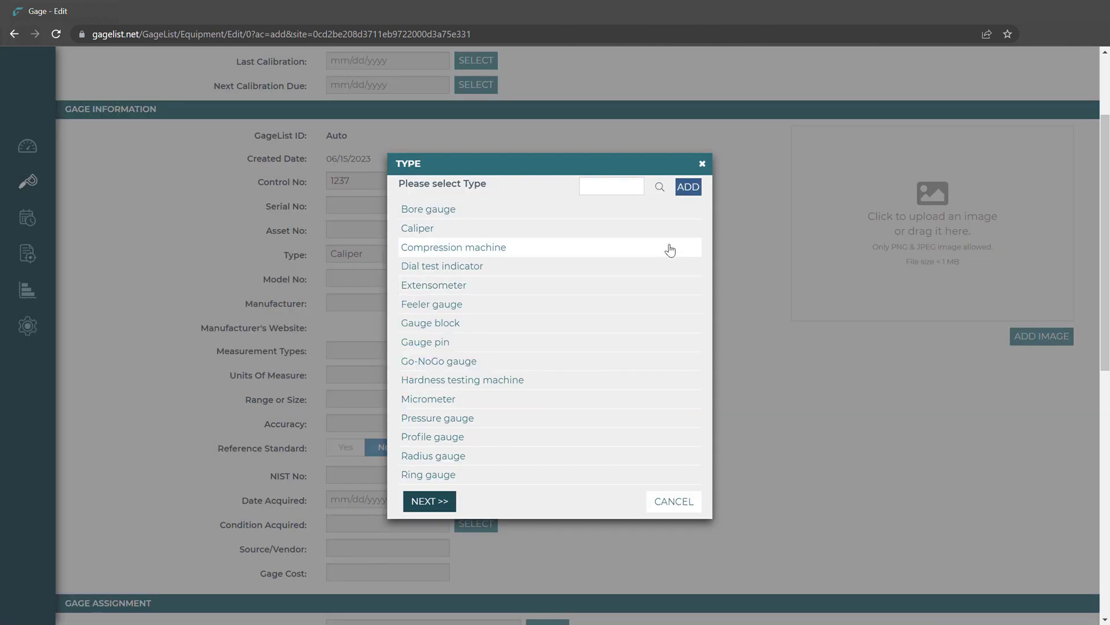
click(703, 165)
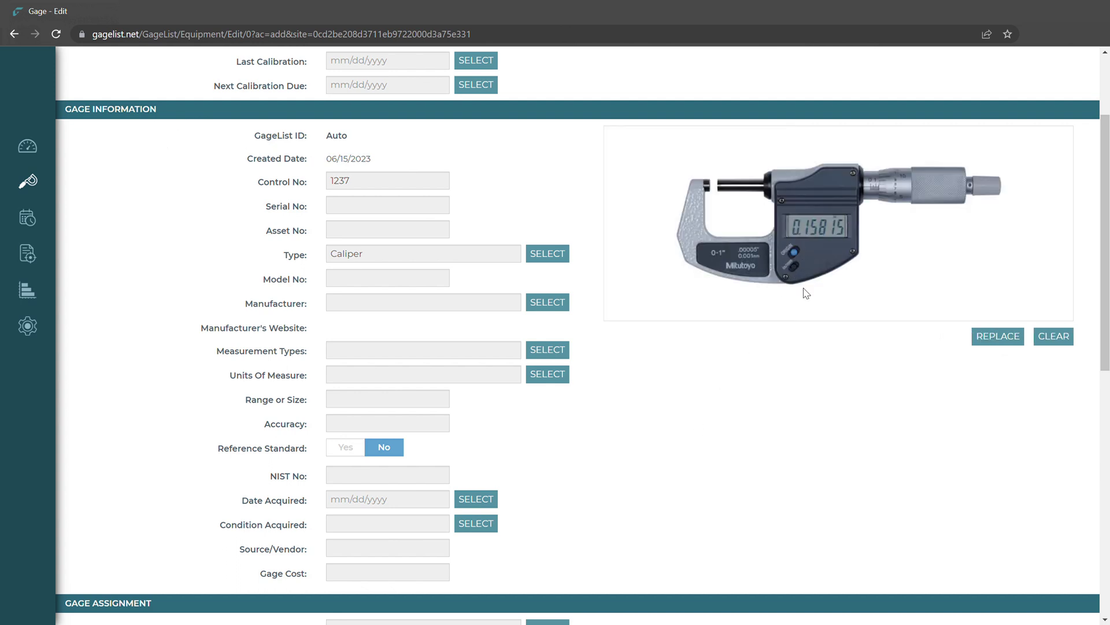
Switch the Reference Standard toggle to Yes on the gage record.
scroll(674, 373, down, 1)
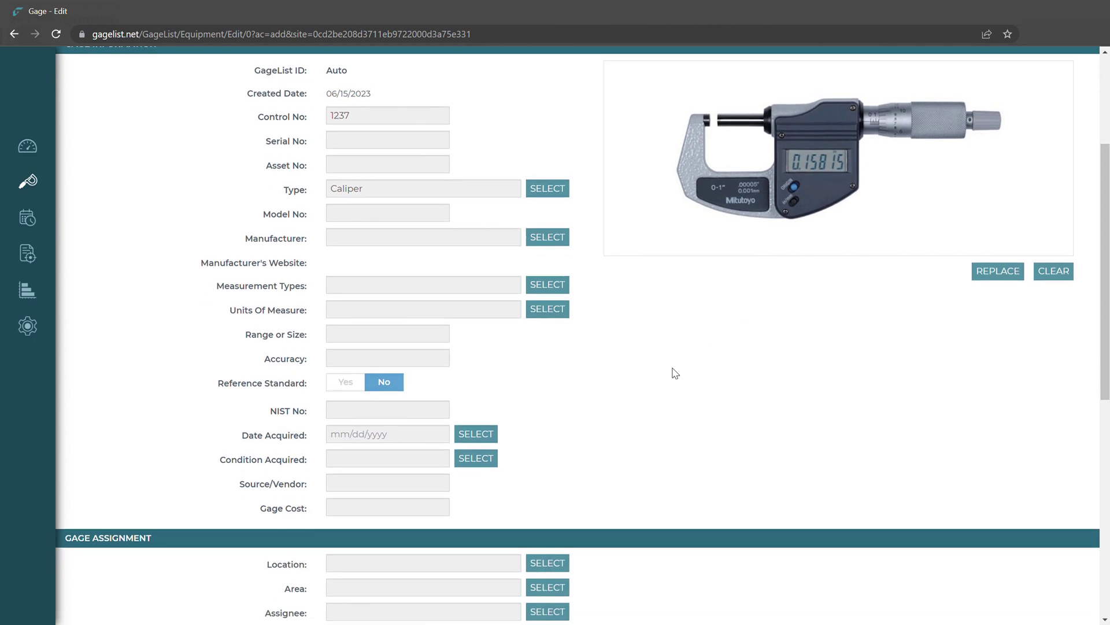
scroll(671, 367, down, 1)
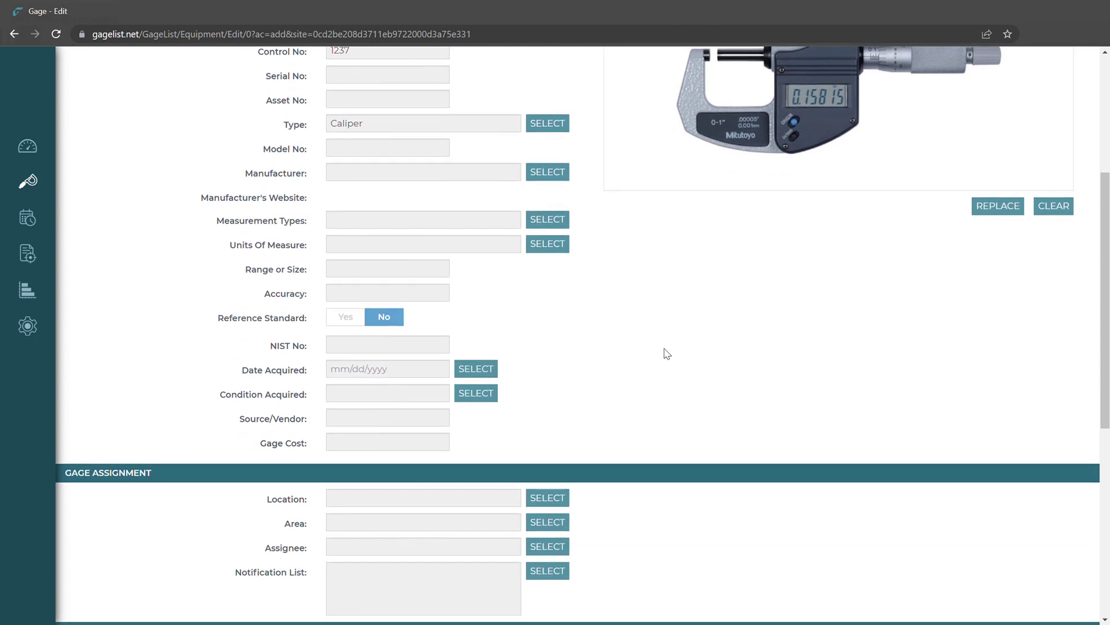
click(340, 316)
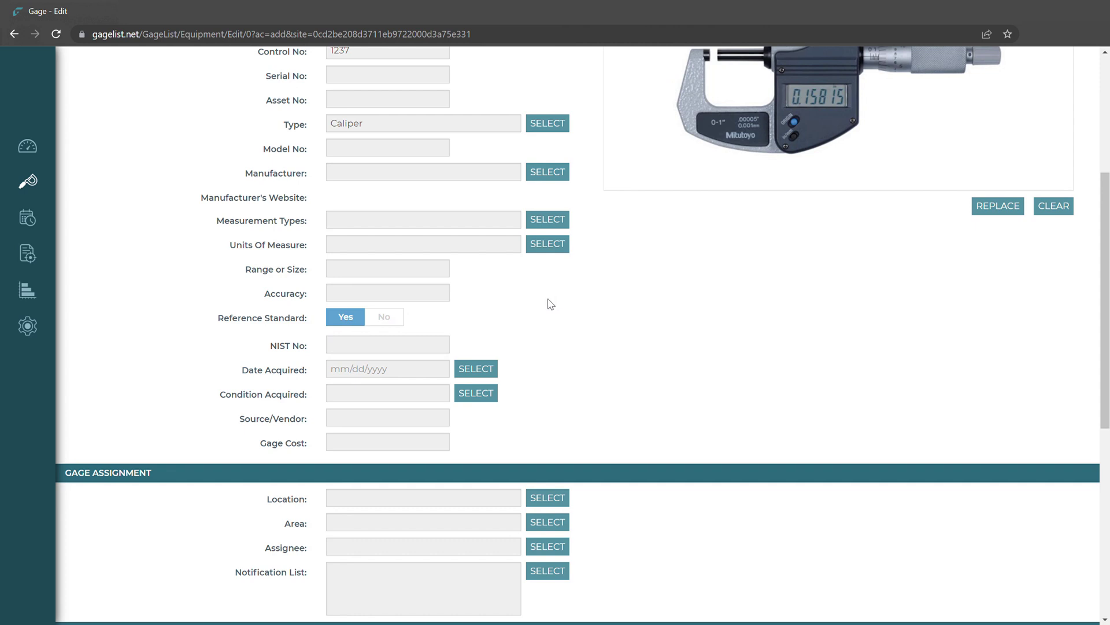
scroll(526, 322, down, 3)
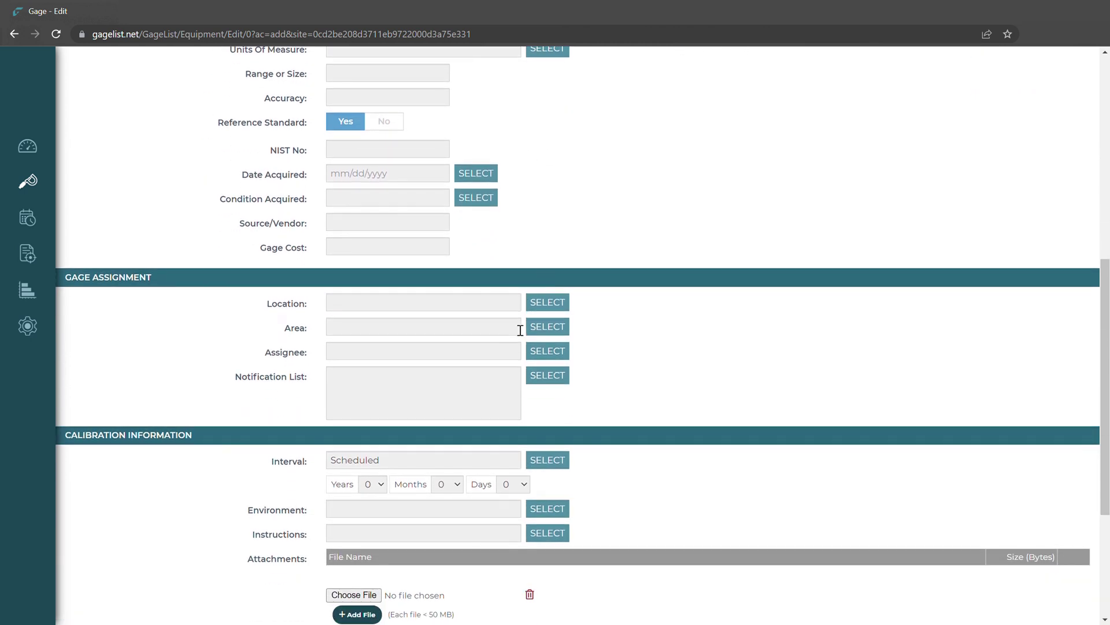
Choose Houston as Location and Inspection Dept as Area.
click(564, 303)
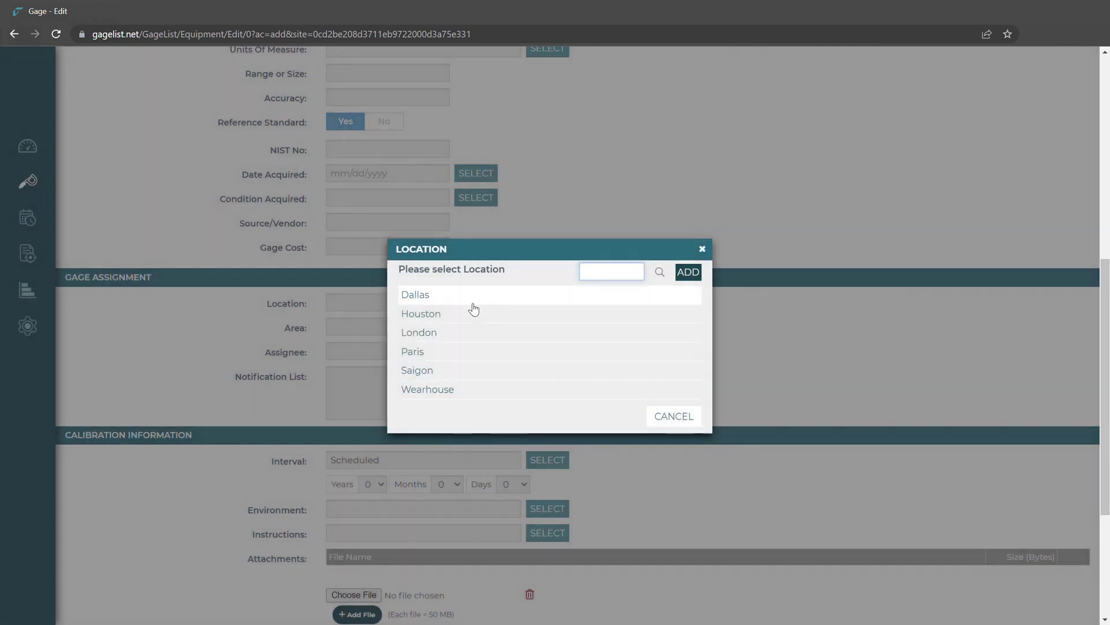
click(468, 327)
click(546, 328)
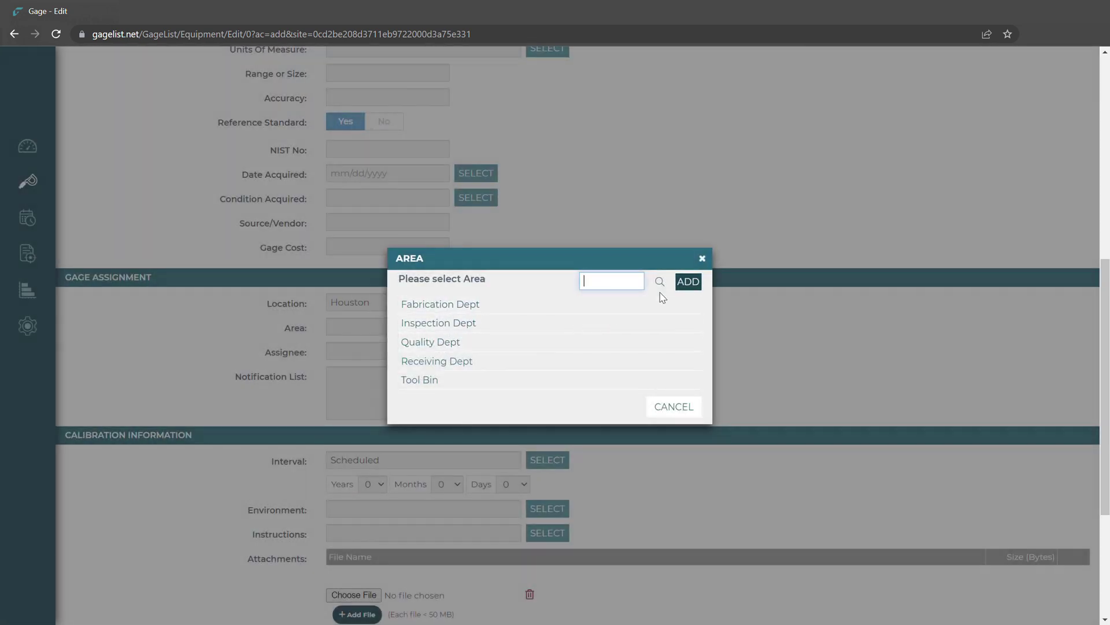
click(448, 328)
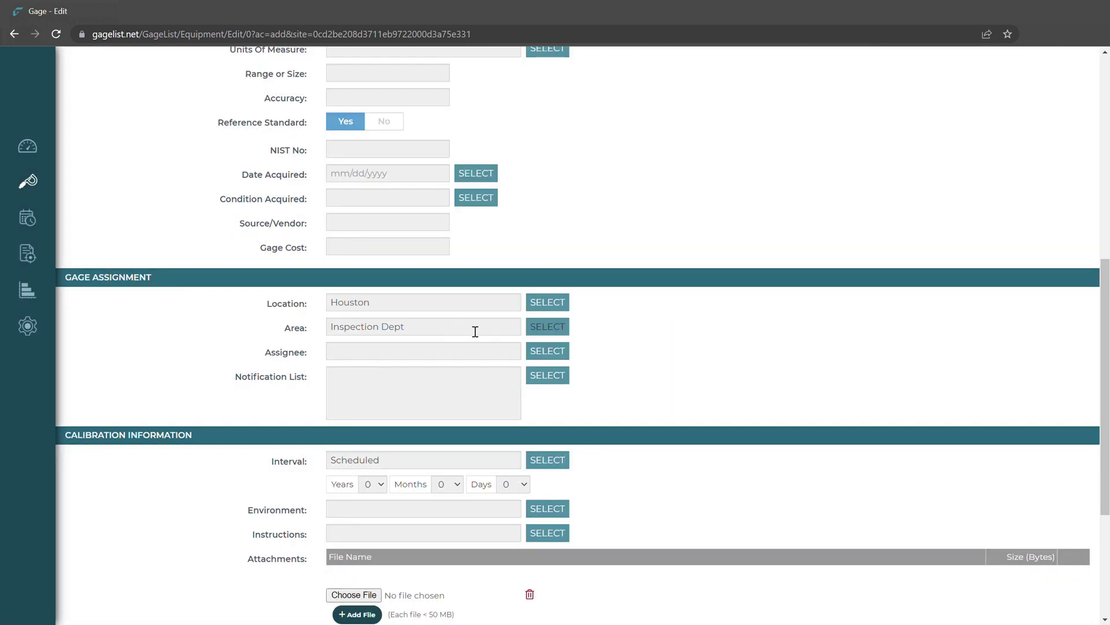
double_click(268, 354)
click(301, 376)
Pick the second listed user as Assignee without adding a new assignee.
click(550, 351)
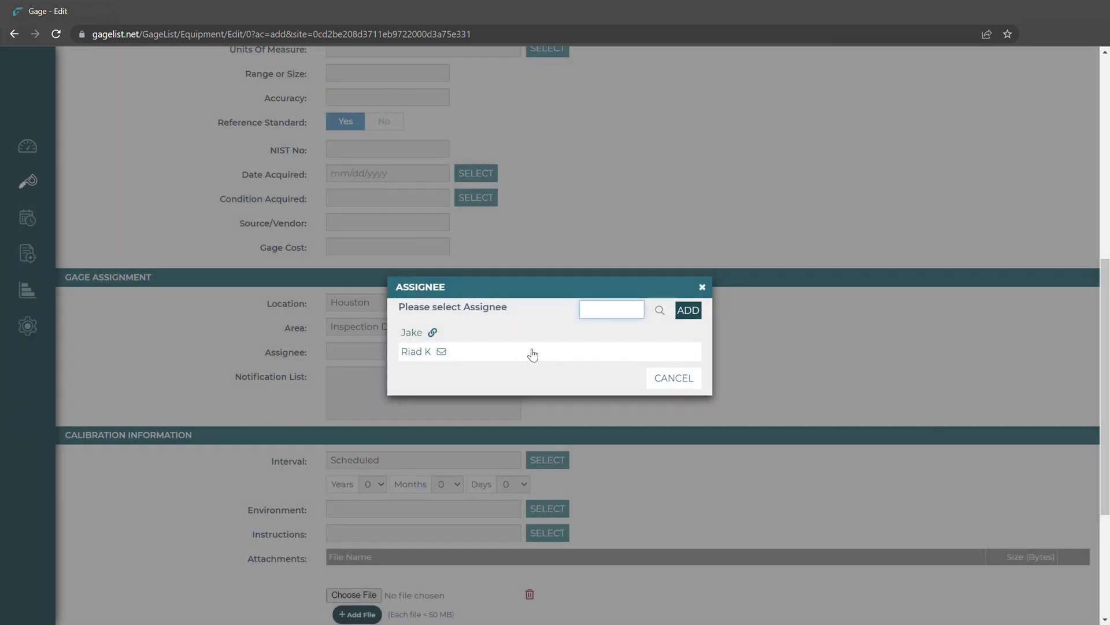
click(451, 357)
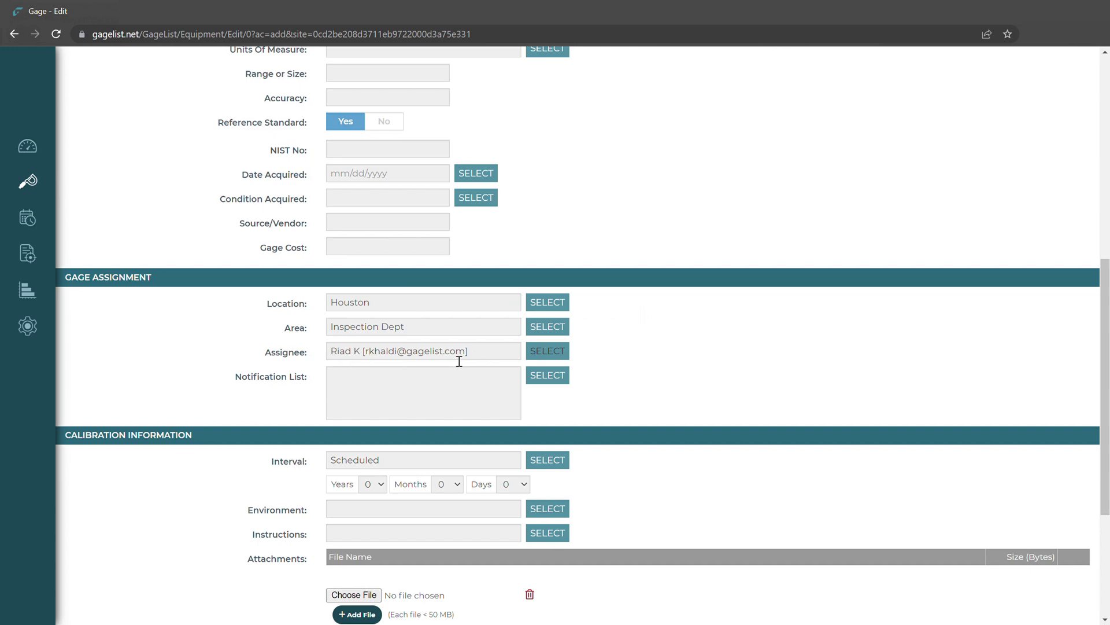
click(550, 353)
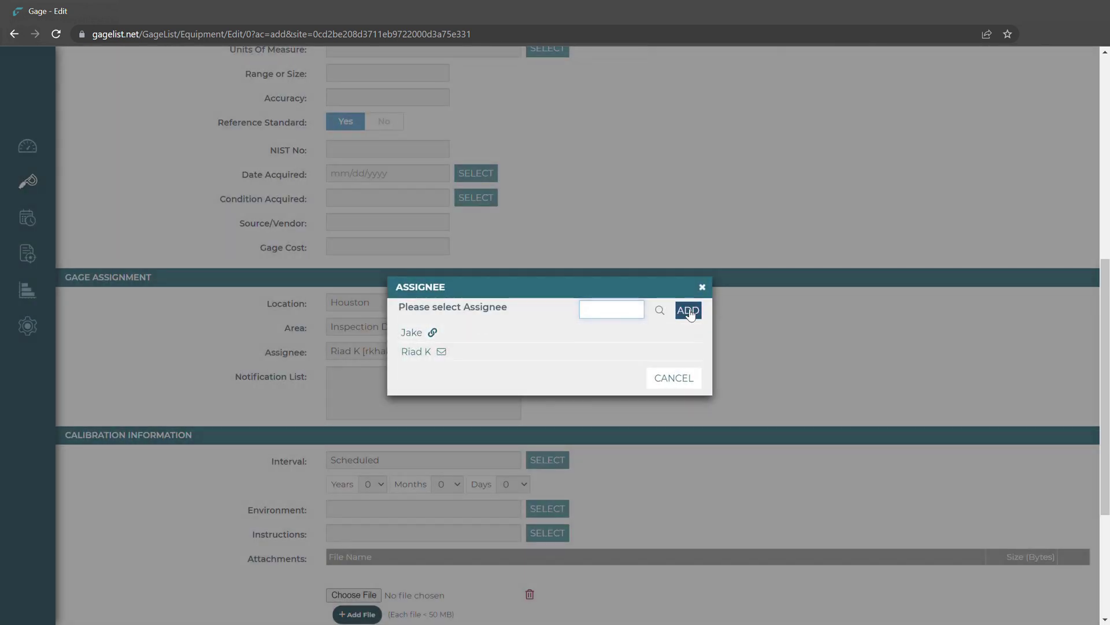
click(688, 311)
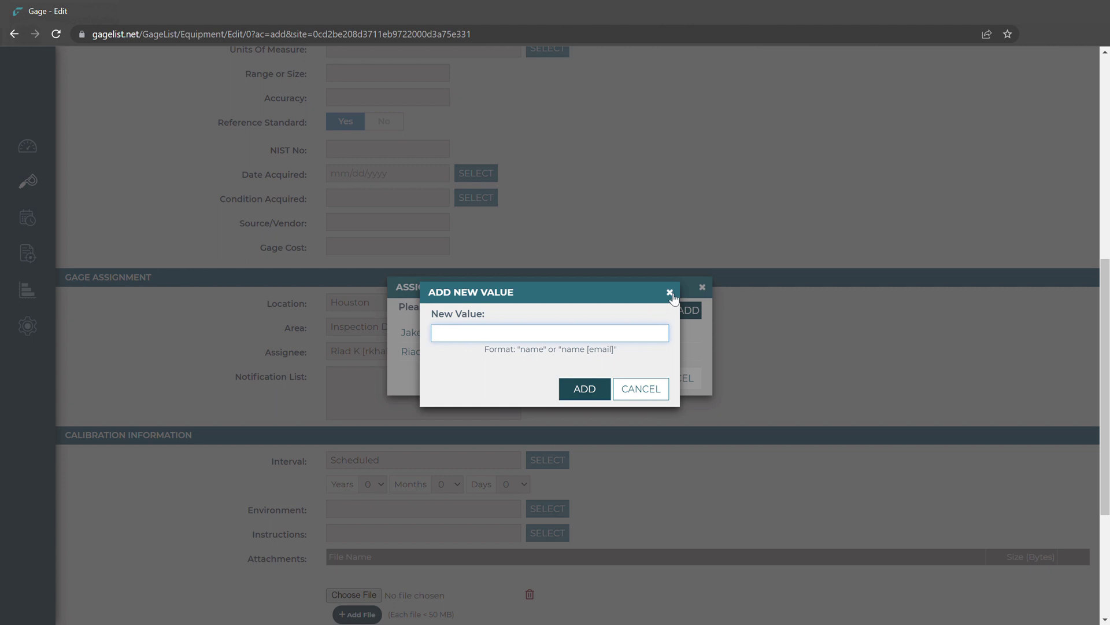
click(670, 292)
click(702, 288)
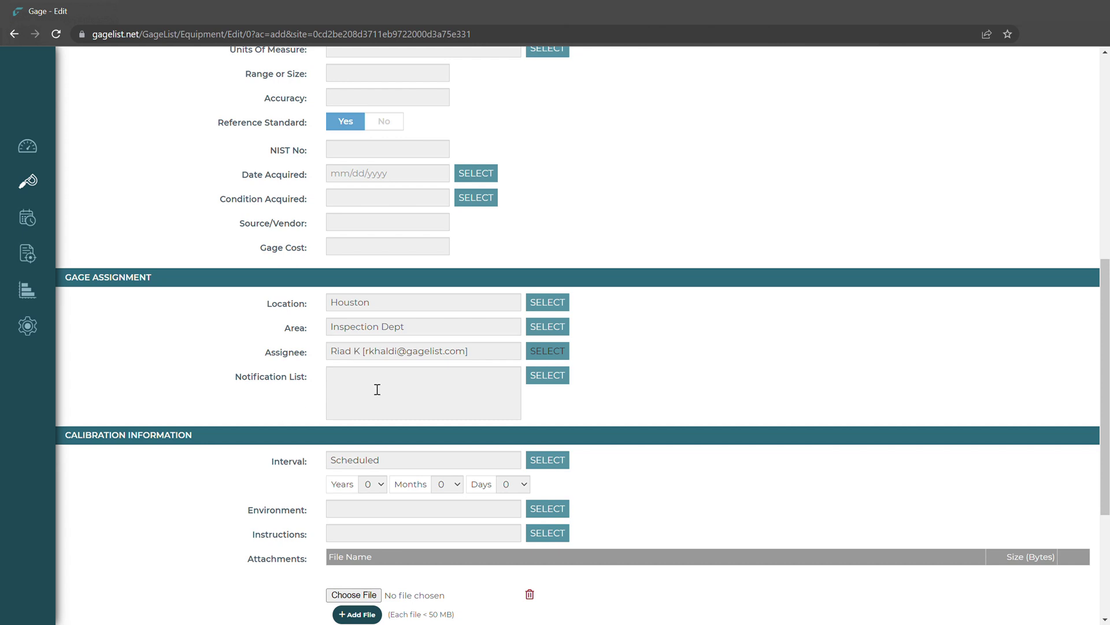
Choose 6 in the Interval Months dropdown under Calibration Information.
scroll(659, 390, down, 3)
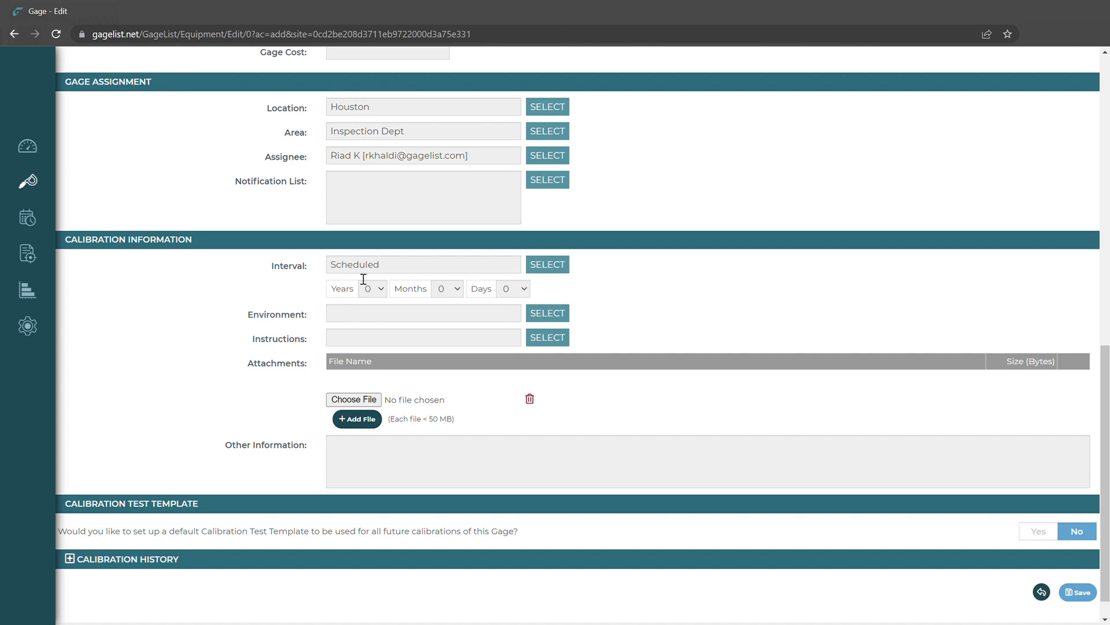
click(457, 289)
key(6)
Try Beginning of Month, End of Month and Before each use intervals, then restore Scheduled.
click(547, 267)
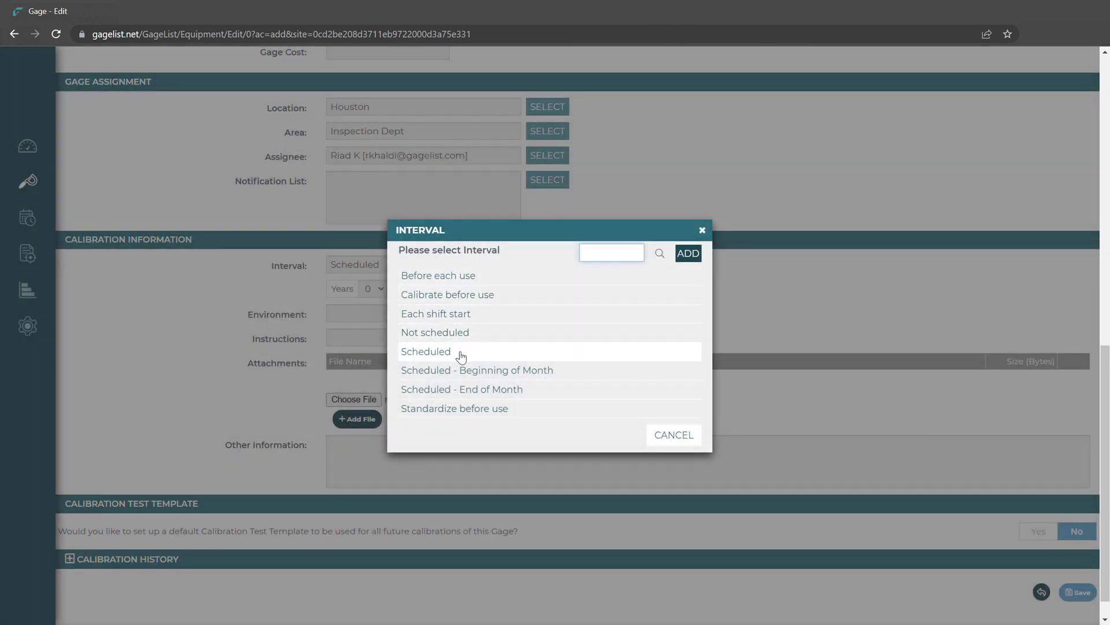
click(475, 373)
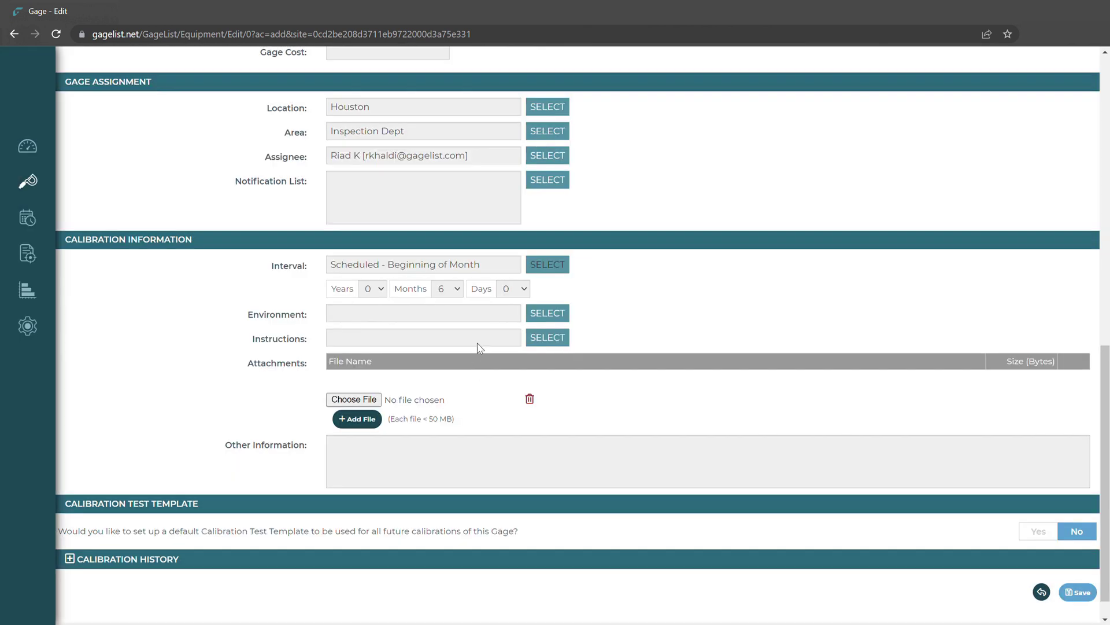
click(537, 266)
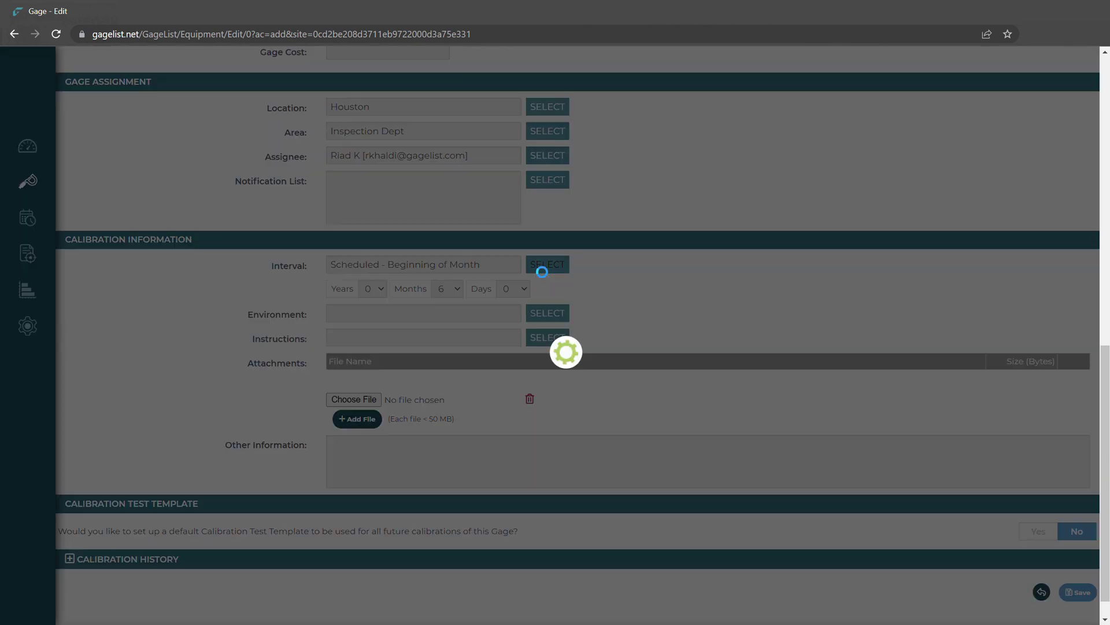
click(489, 392)
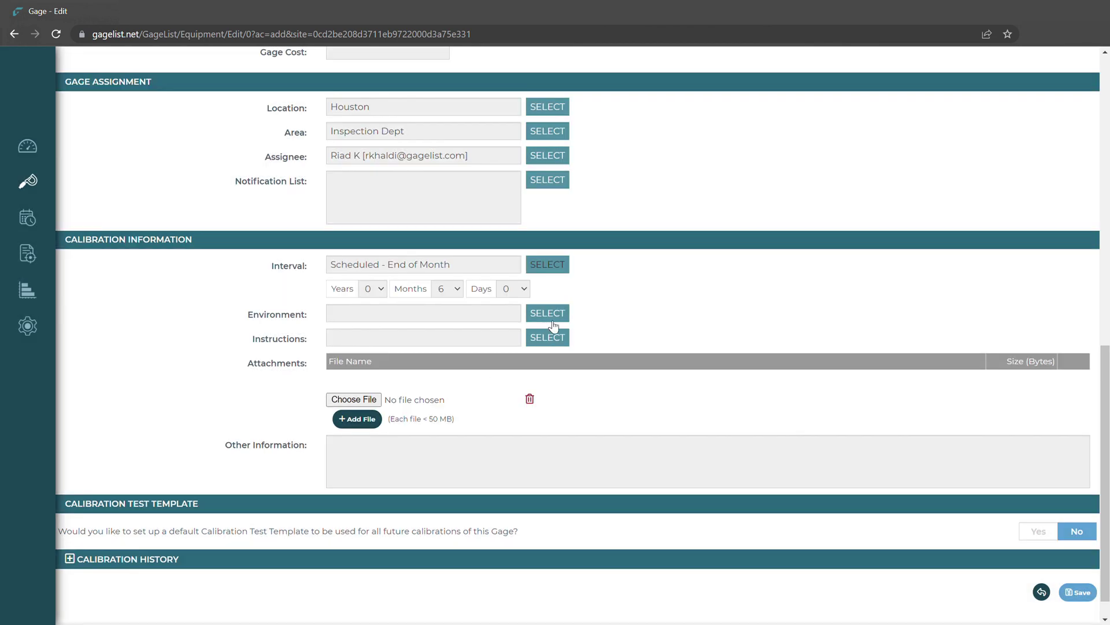
click(561, 267)
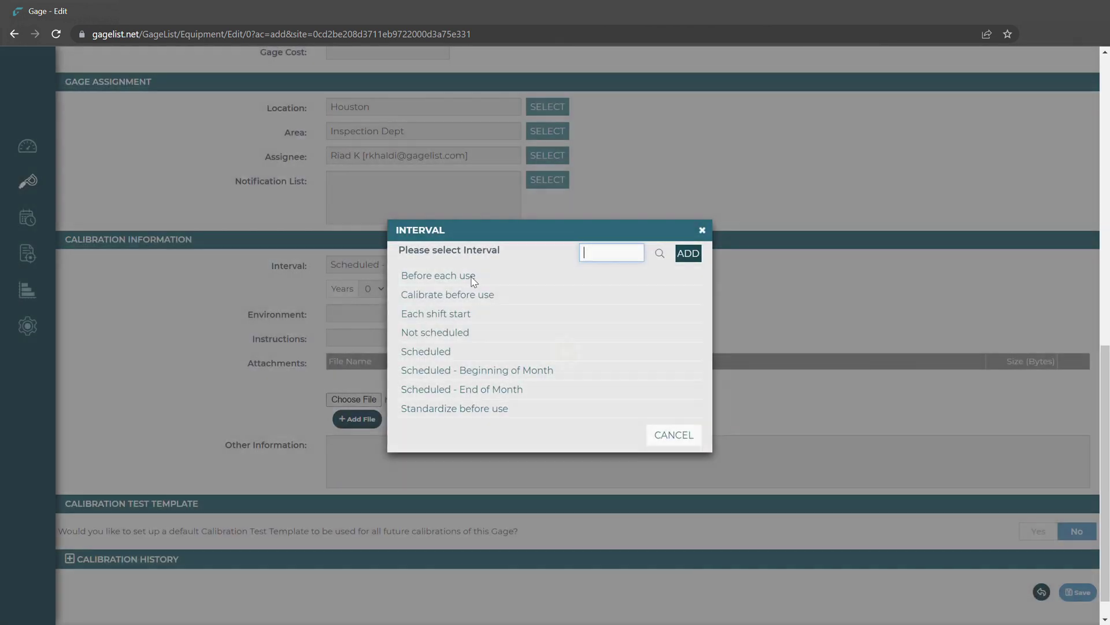
click(463, 278)
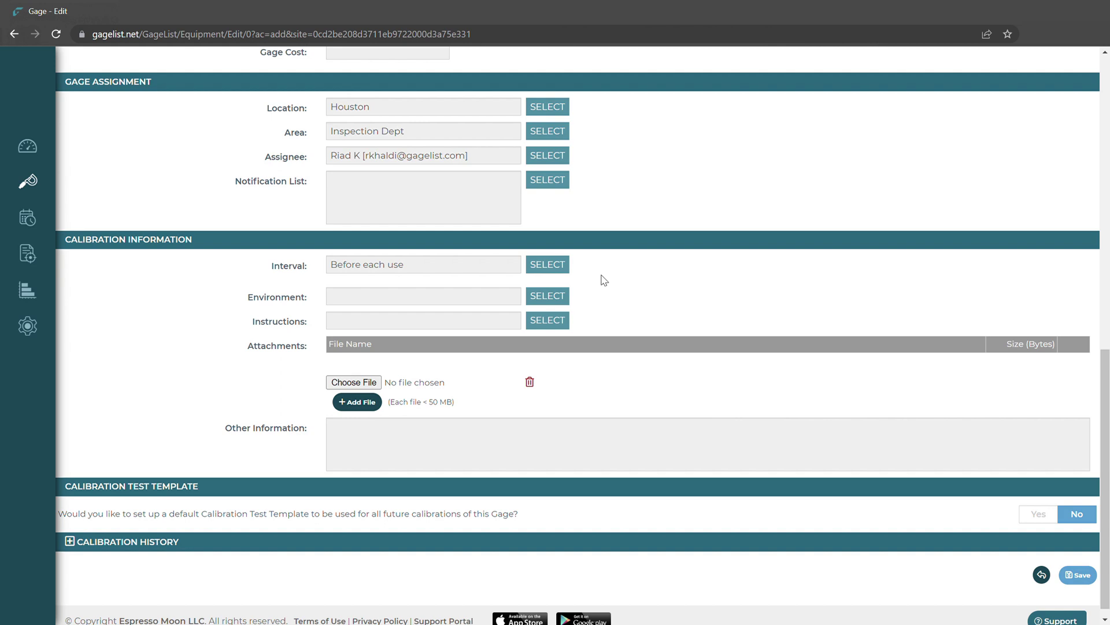
click(550, 265)
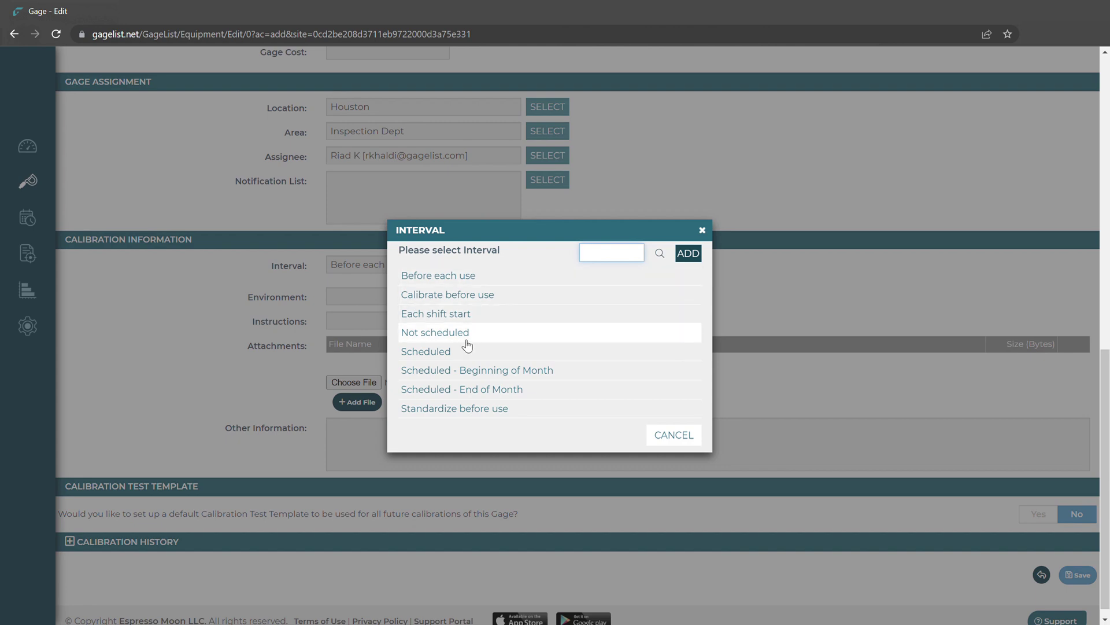
click(441, 353)
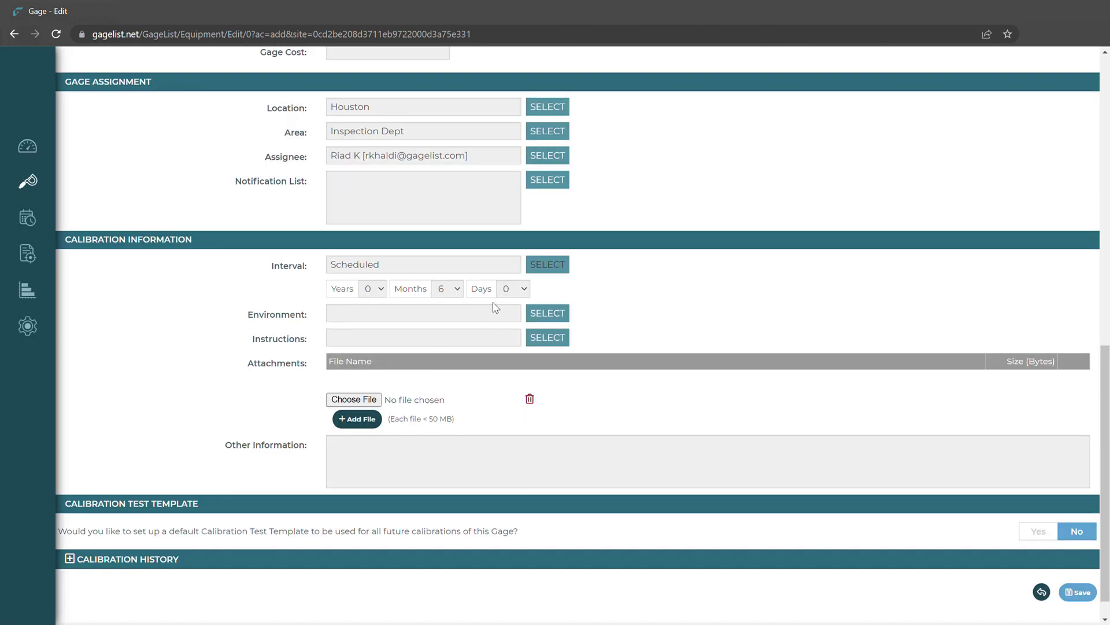
scroll(596, 283, down, 1)
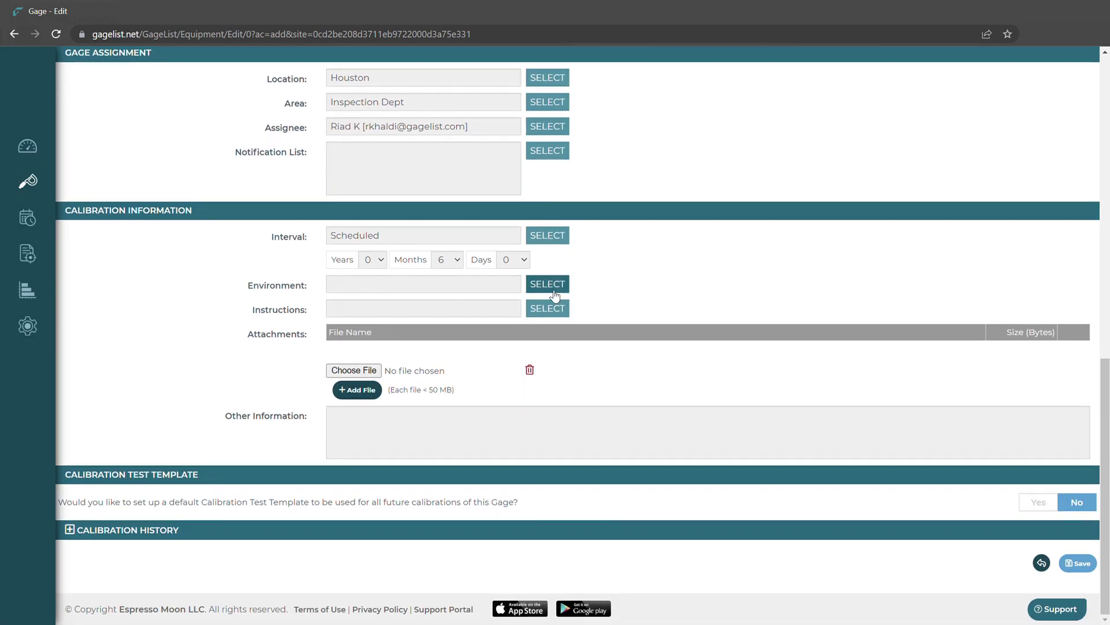
click(554, 288)
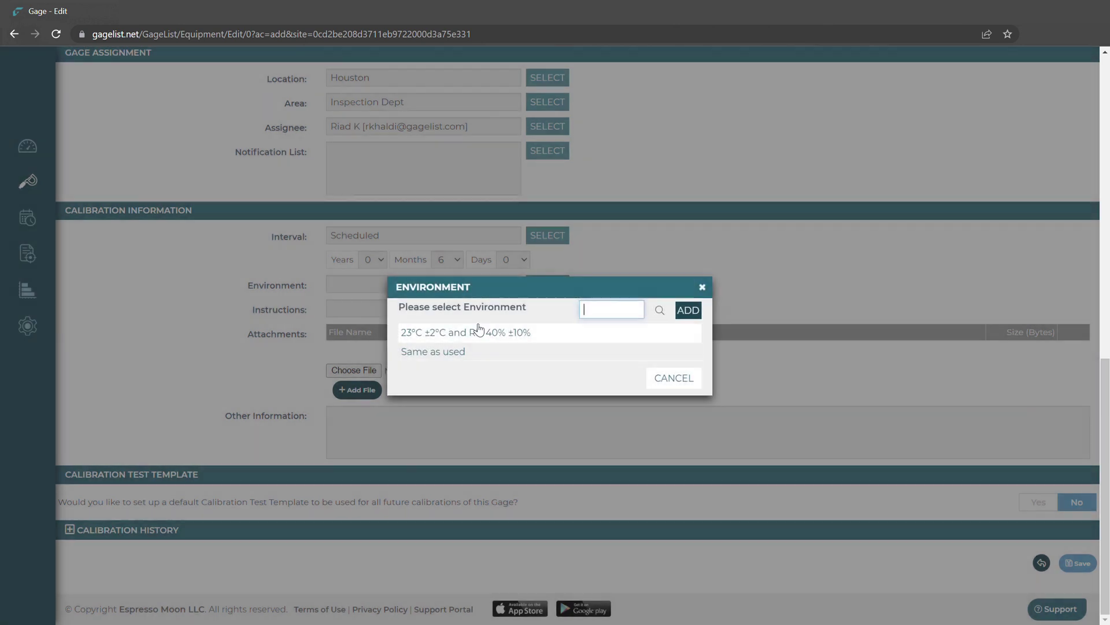
Choose '23°C ±2°C and RH 40% ±10%' as the calibration environment.
click(469, 329)
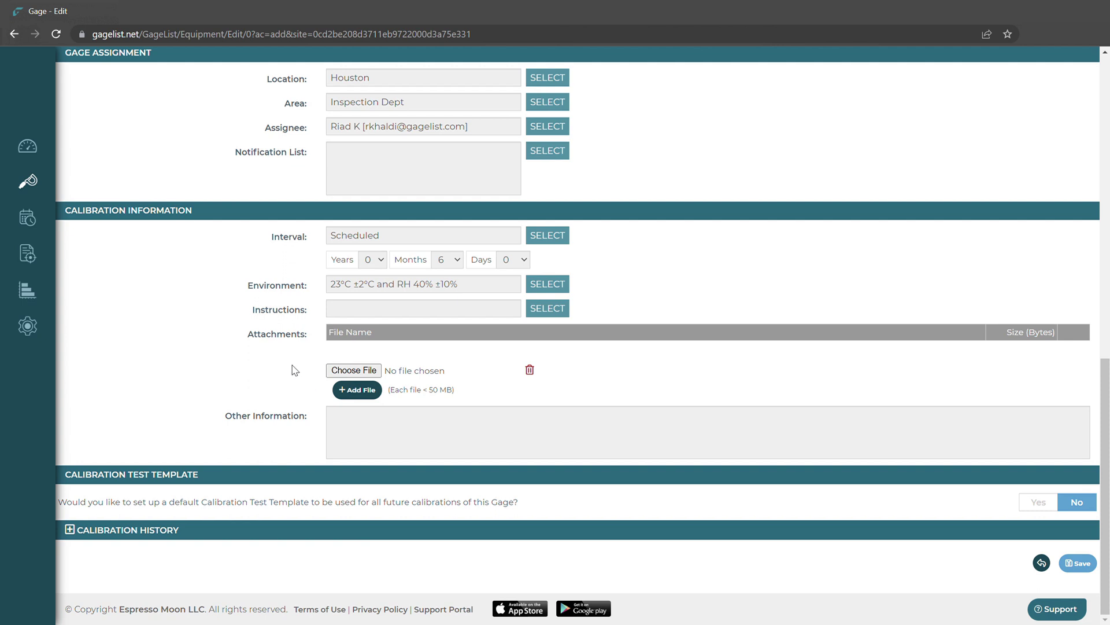
Enable the default Calibration Test Template and add test rows 2 and 3.
click(1038, 502)
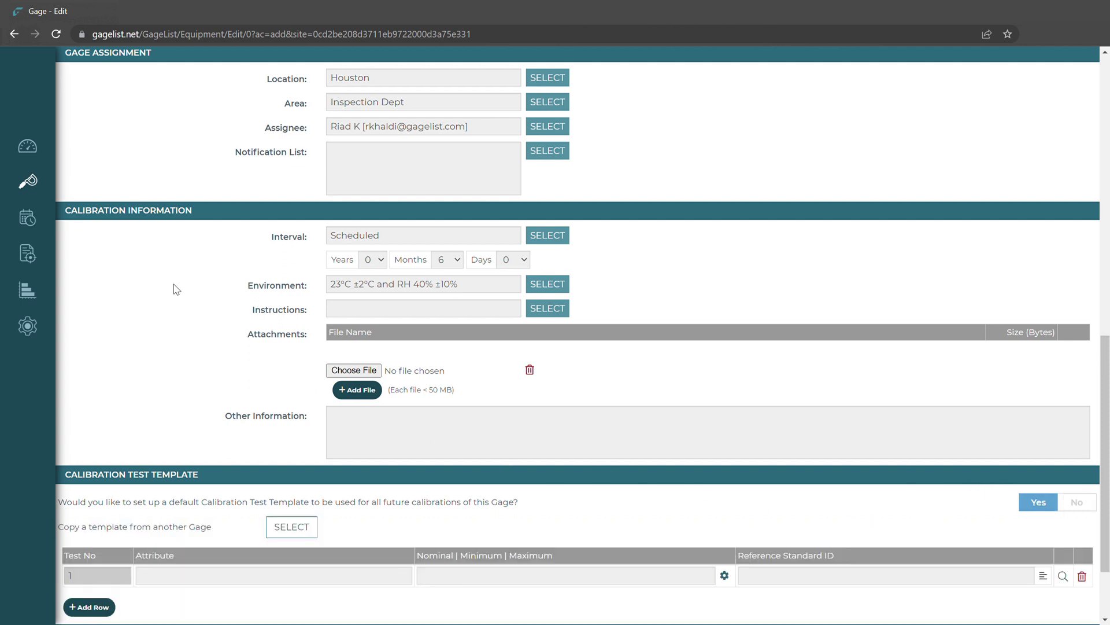
scroll(174, 289, down, 2)
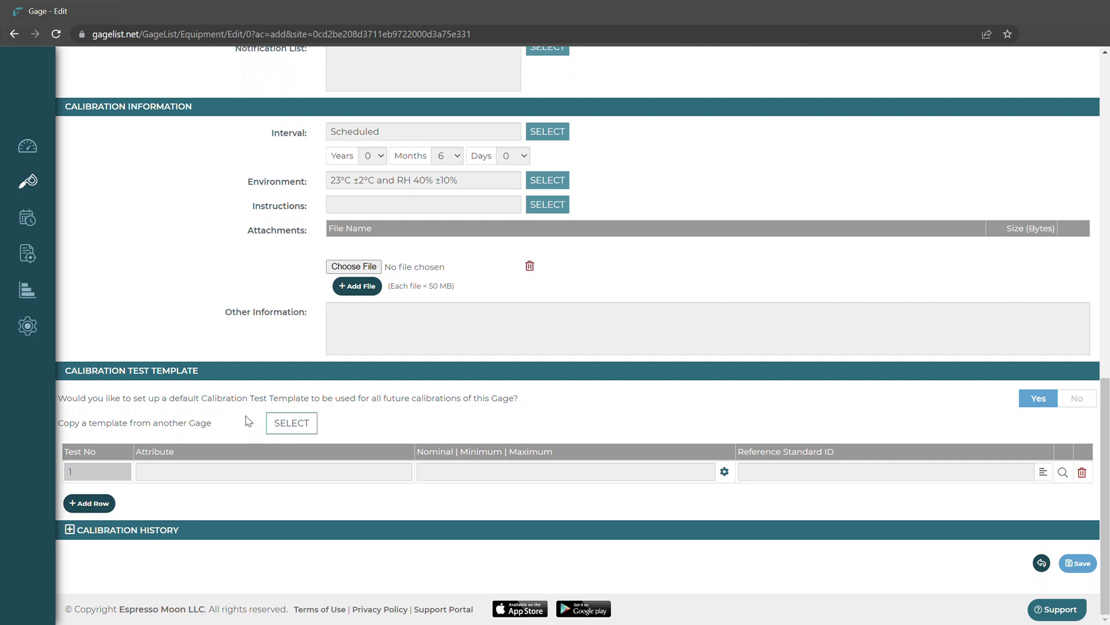
click(96, 503)
click(92, 524)
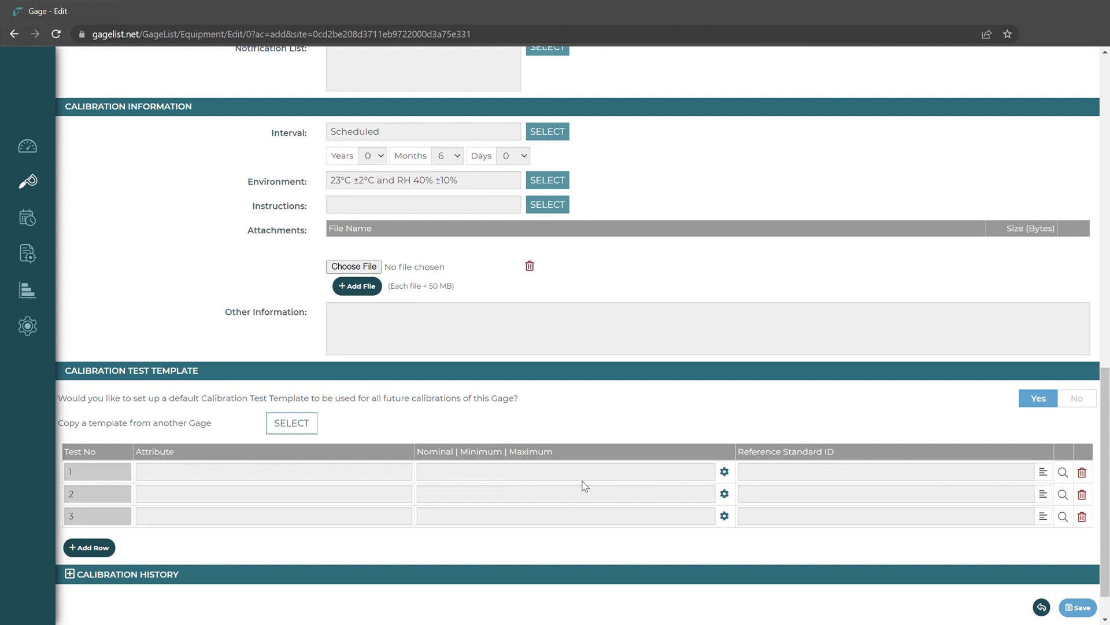
Set test 1 to attribute 2, nominal 2 with ±0.001 spread tolerance in inches.
click(730, 475)
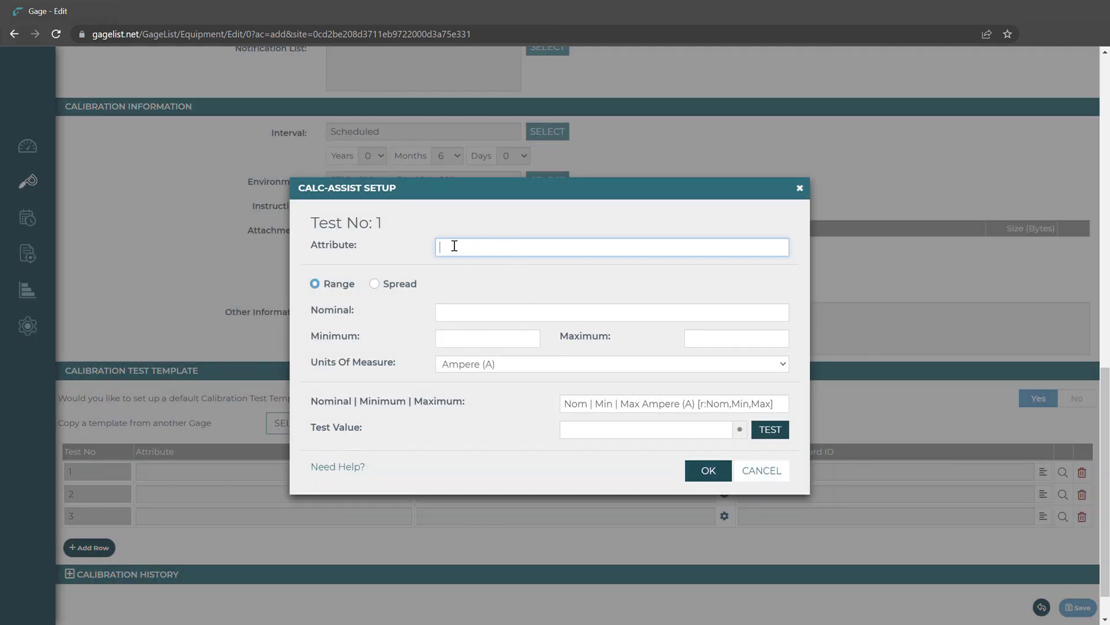
text(2)
click(461, 311)
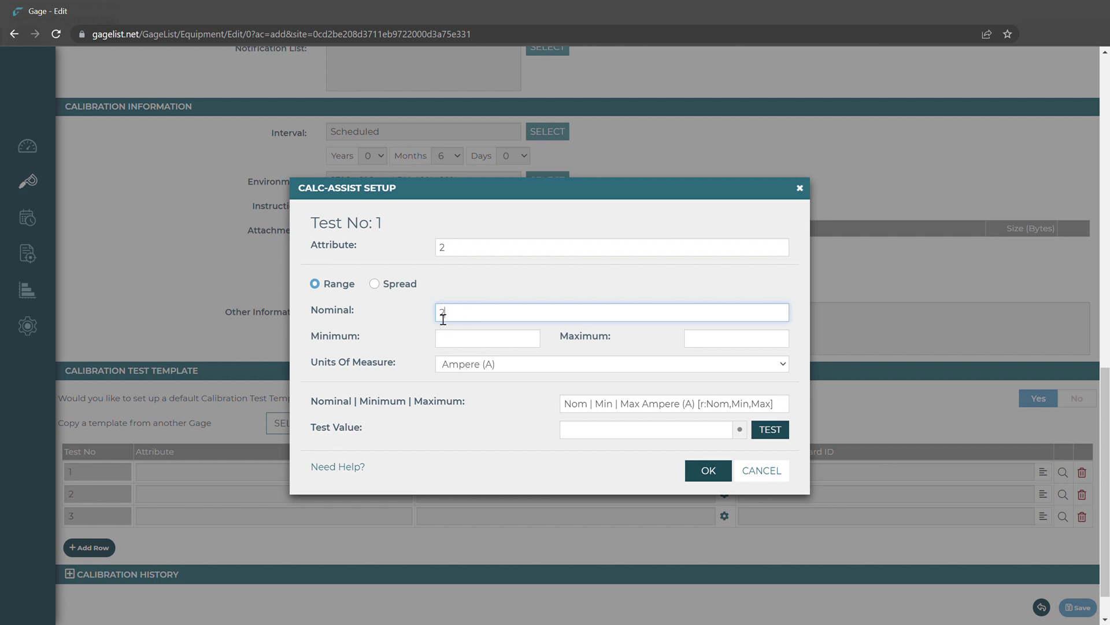
click(473, 339)
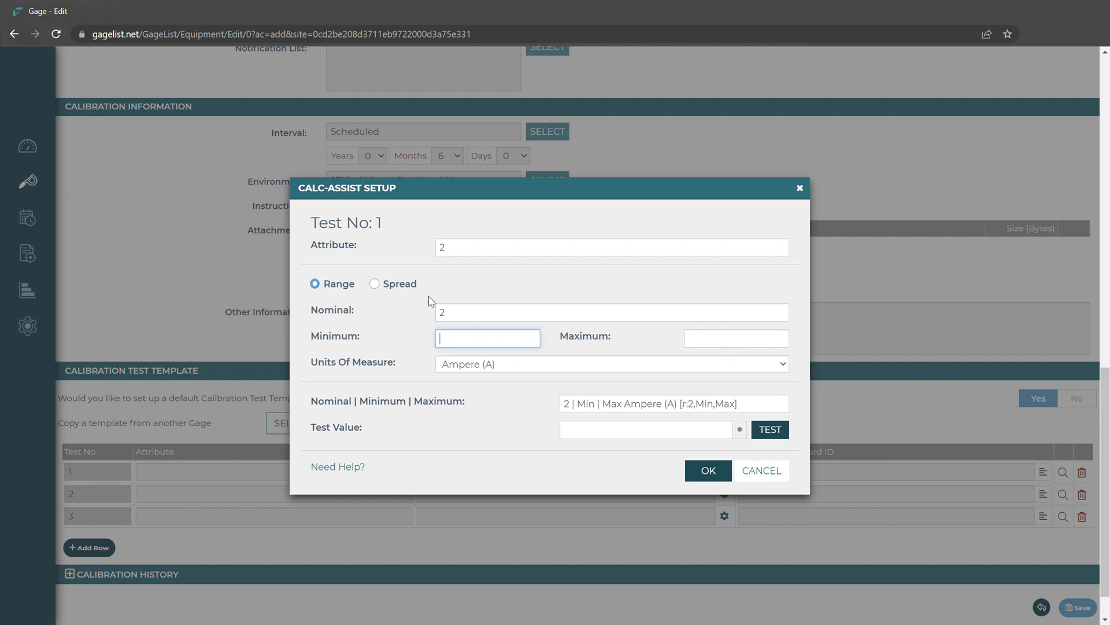
click(374, 283)
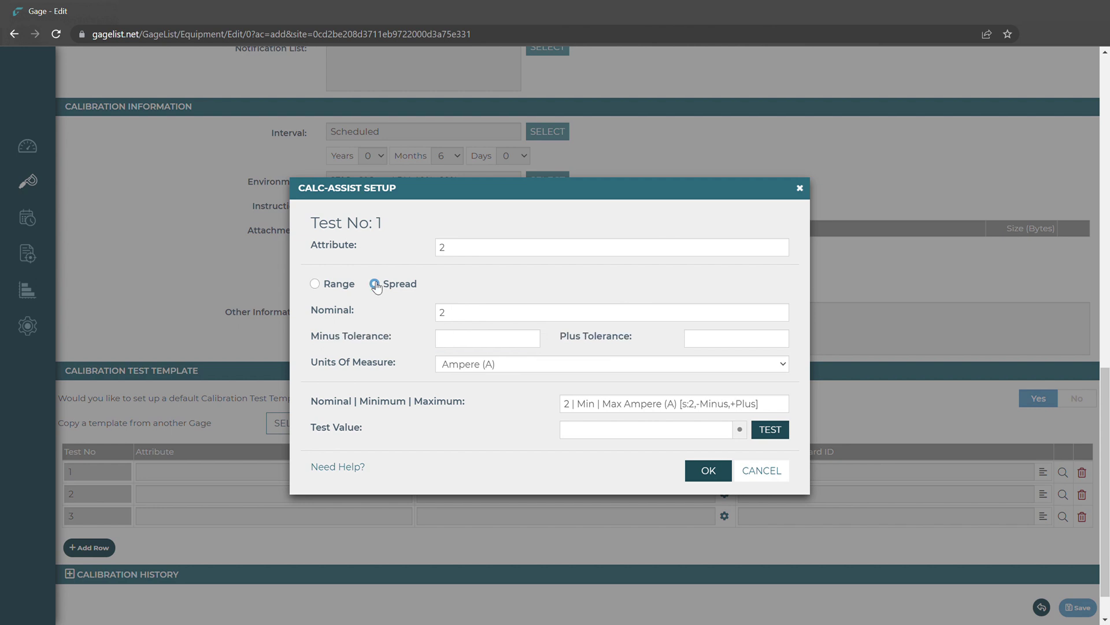
click(502, 338)
text(0.001)
drag(477, 344, 420, 344)
key(ctrl+c)
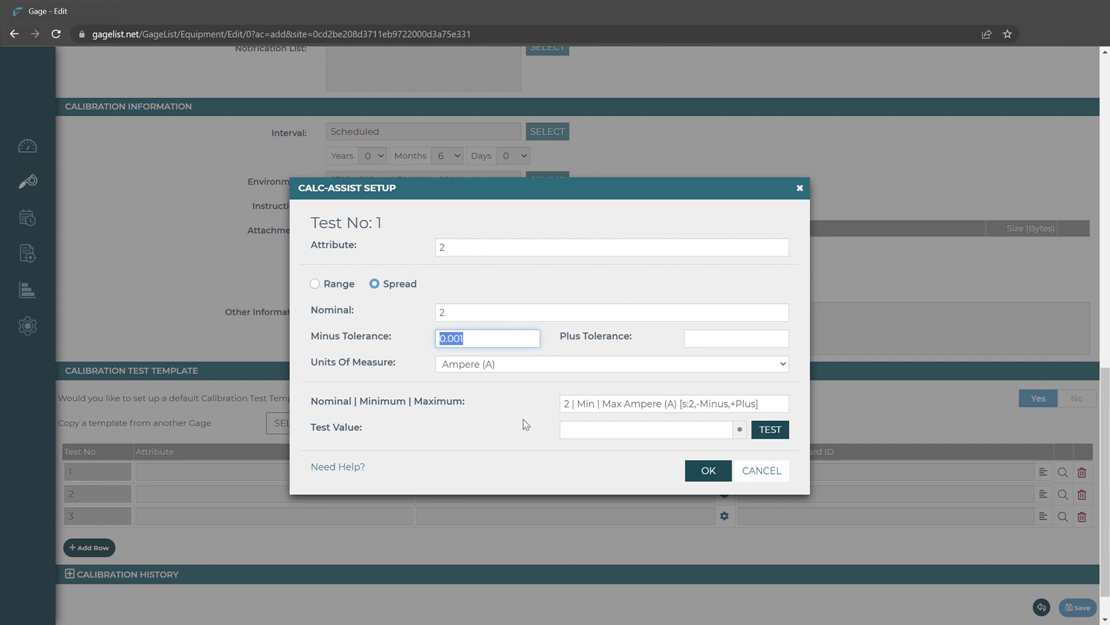
click(710, 343)
key(ctrl+v)
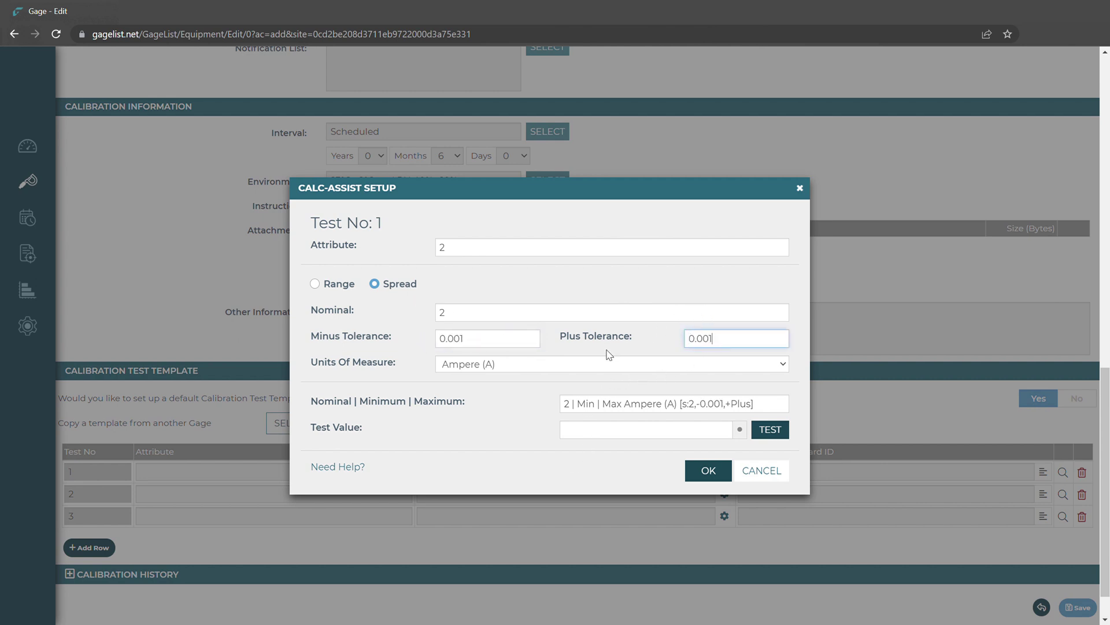
key(Tab)
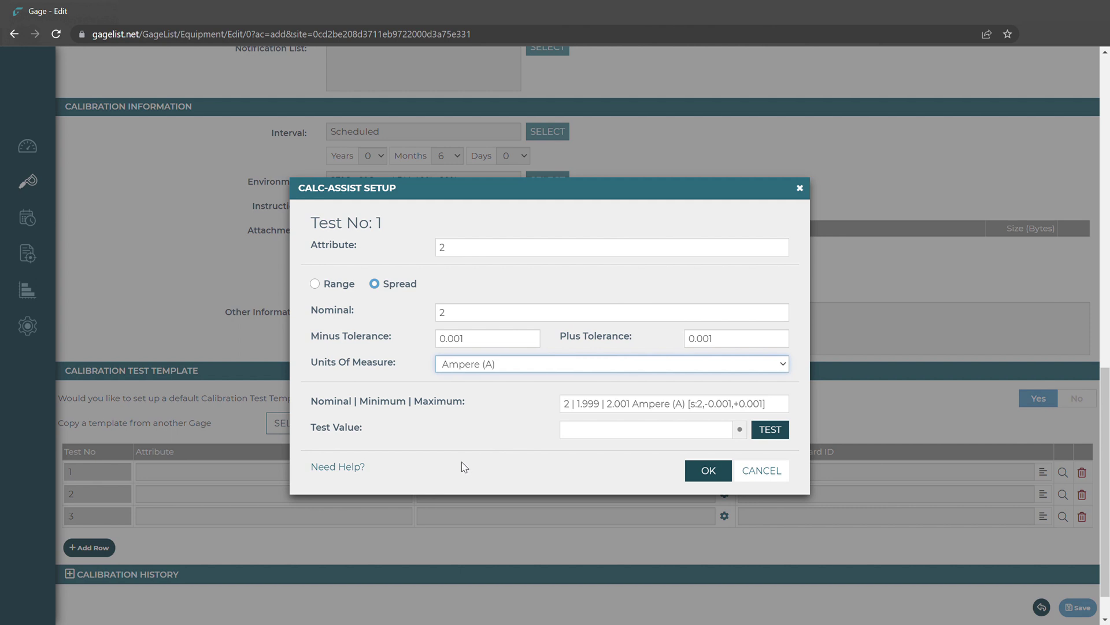
key(i)
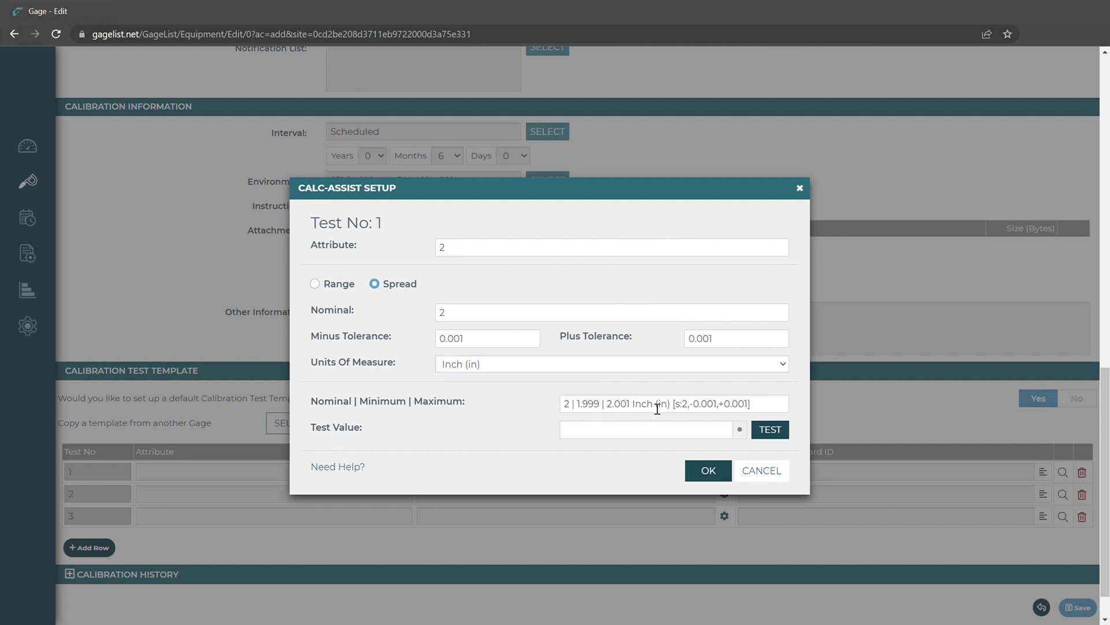
Check that trial value 2.1 fails and 2 passes, then confirm test 1.
click(642, 438)
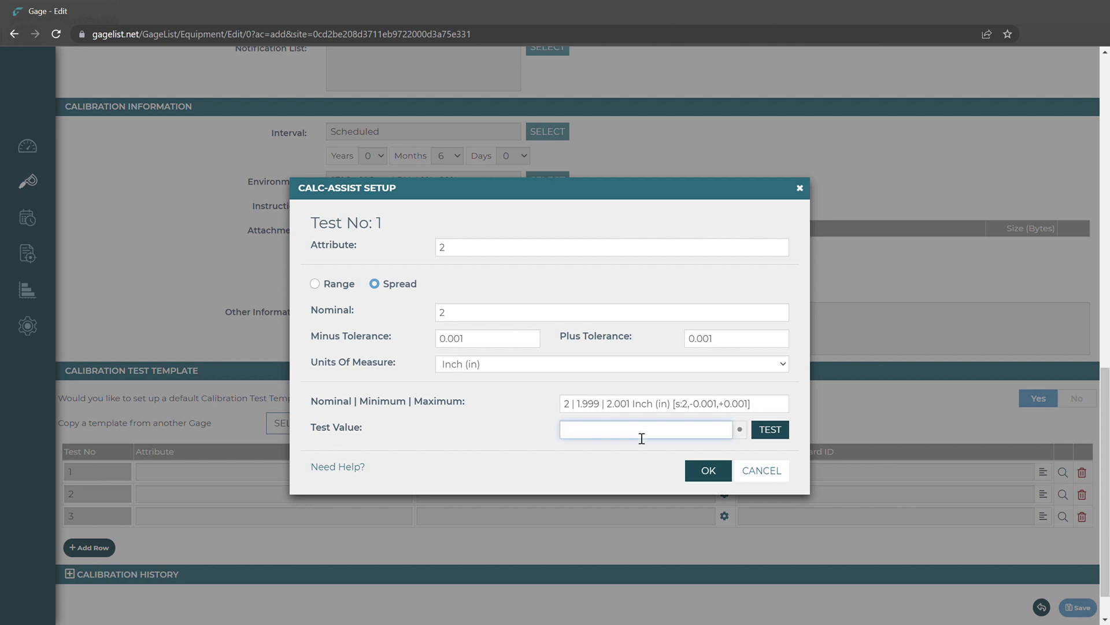
text(2.1)
click(769, 435)
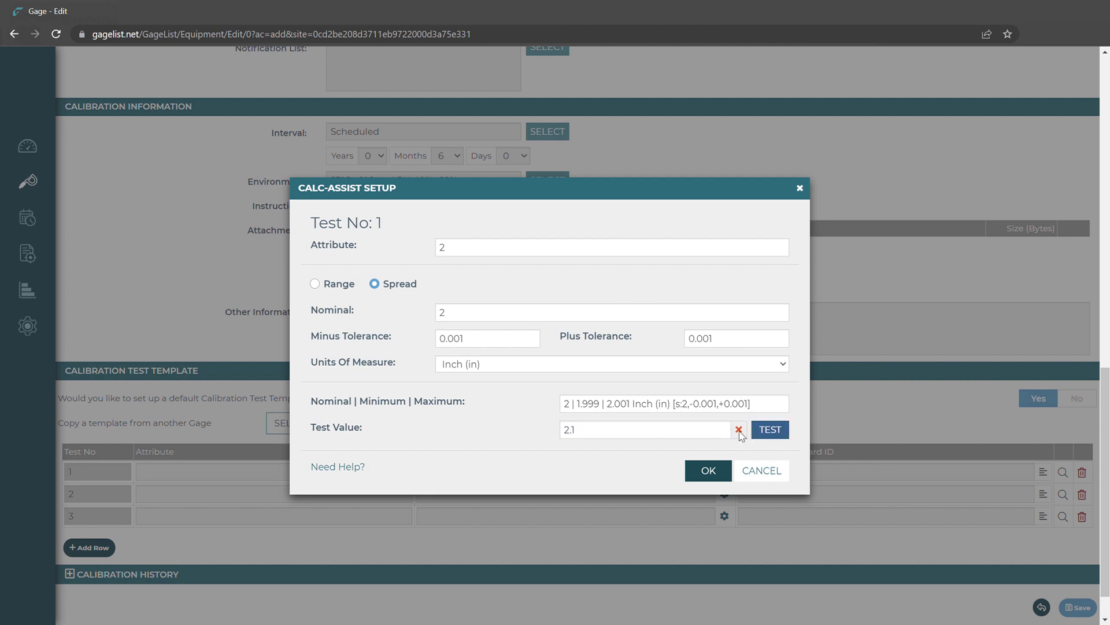
click(647, 438)
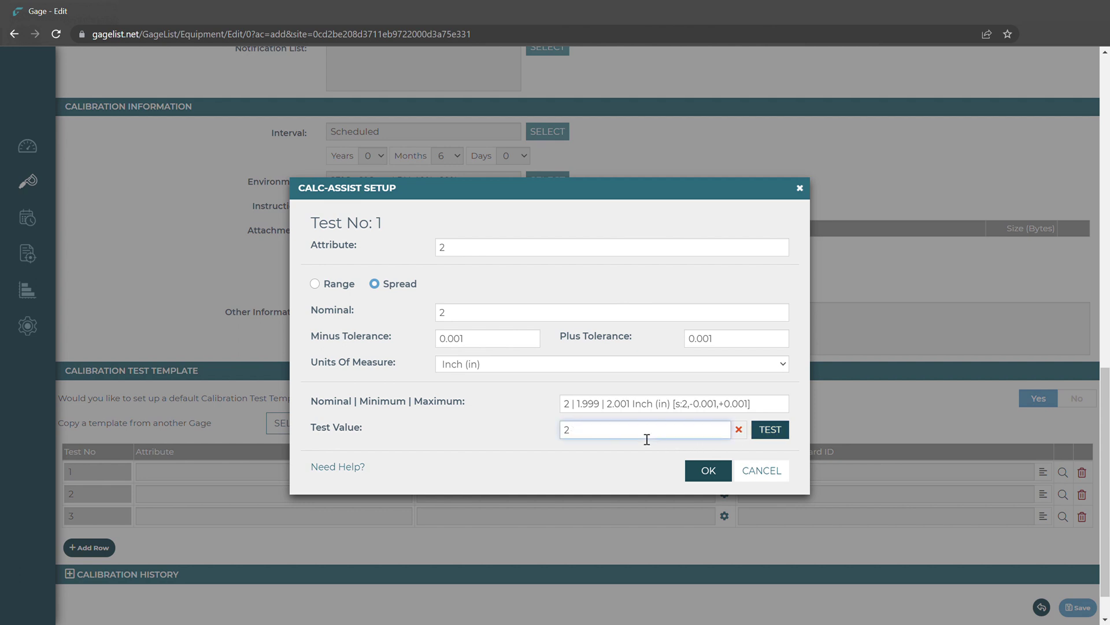
click(763, 431)
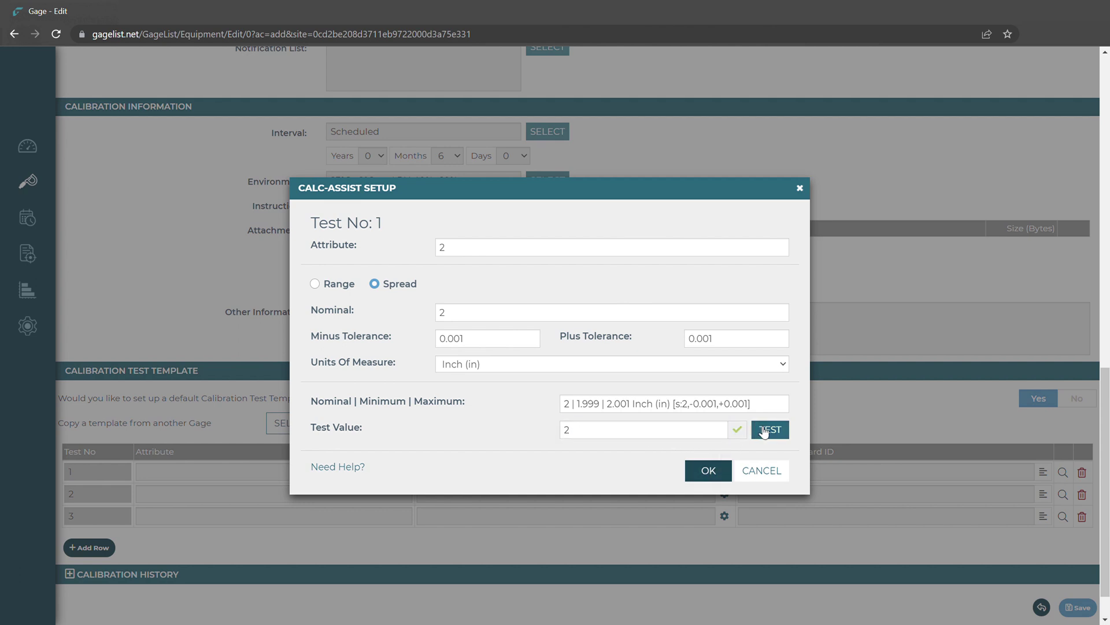
click(711, 470)
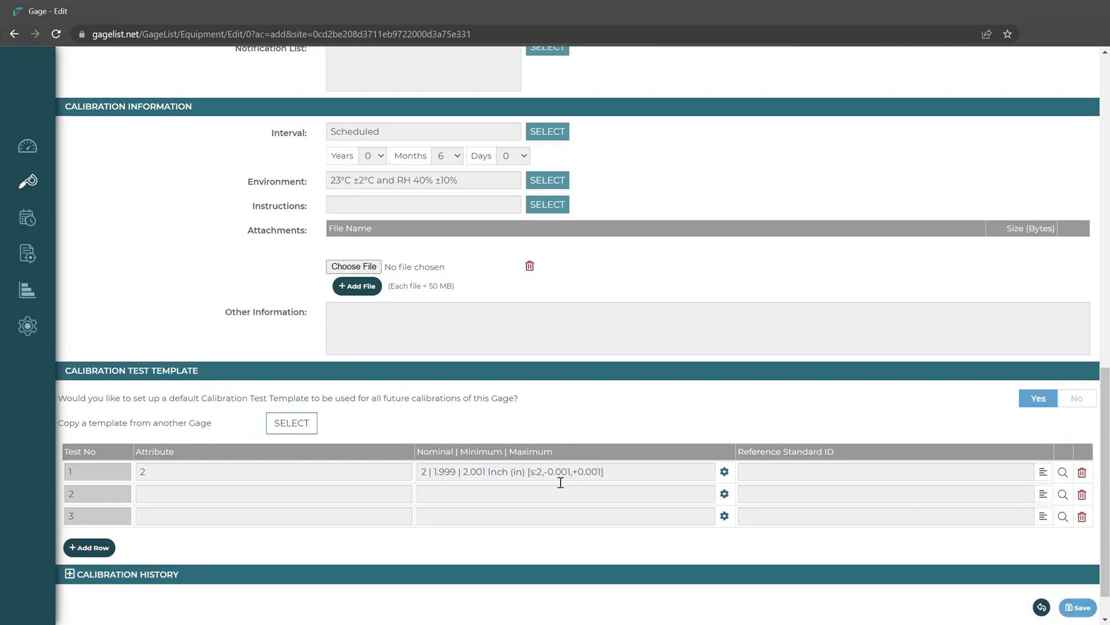
Define test 2 as a spread: nominal 4 Inch, ±0.001 tolerance.
click(726, 494)
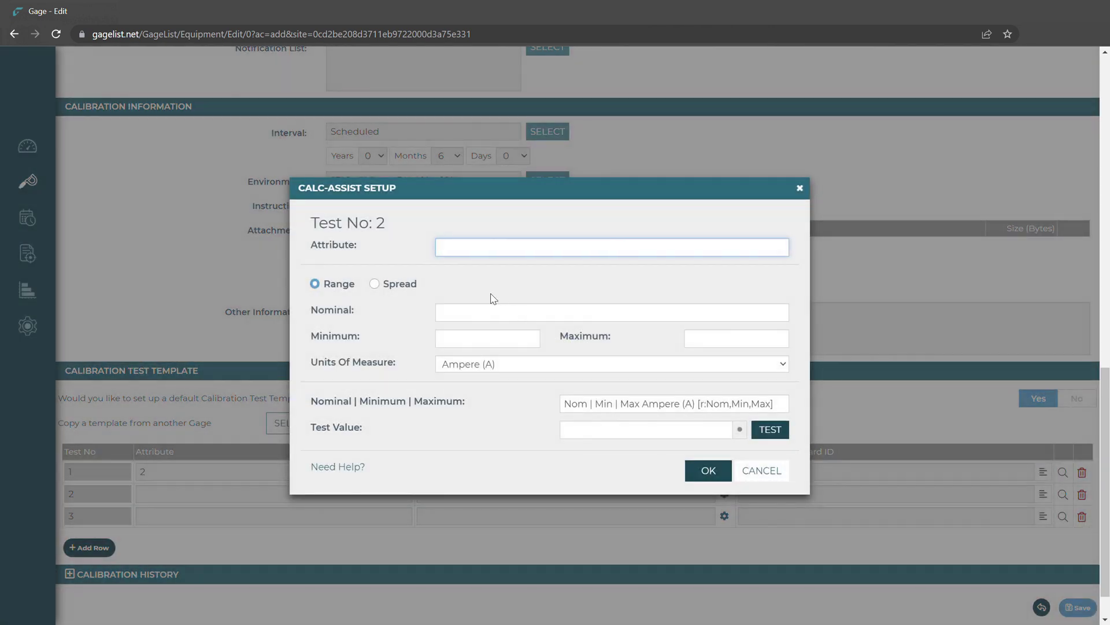
click(375, 285)
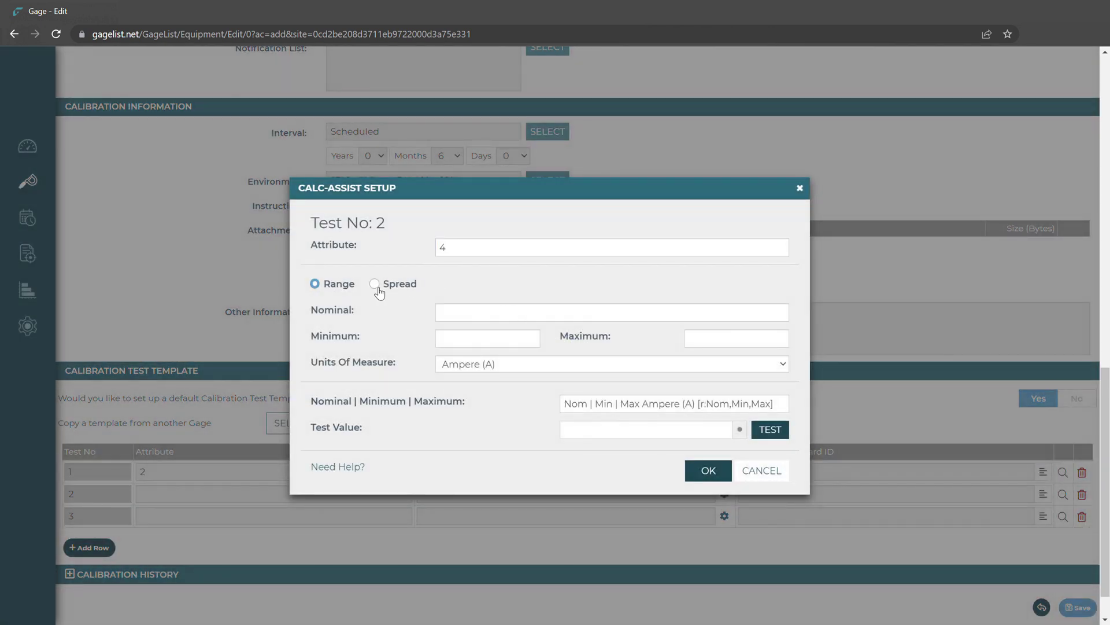
click(473, 323)
text(4)
click(488, 345)
text(0.001)
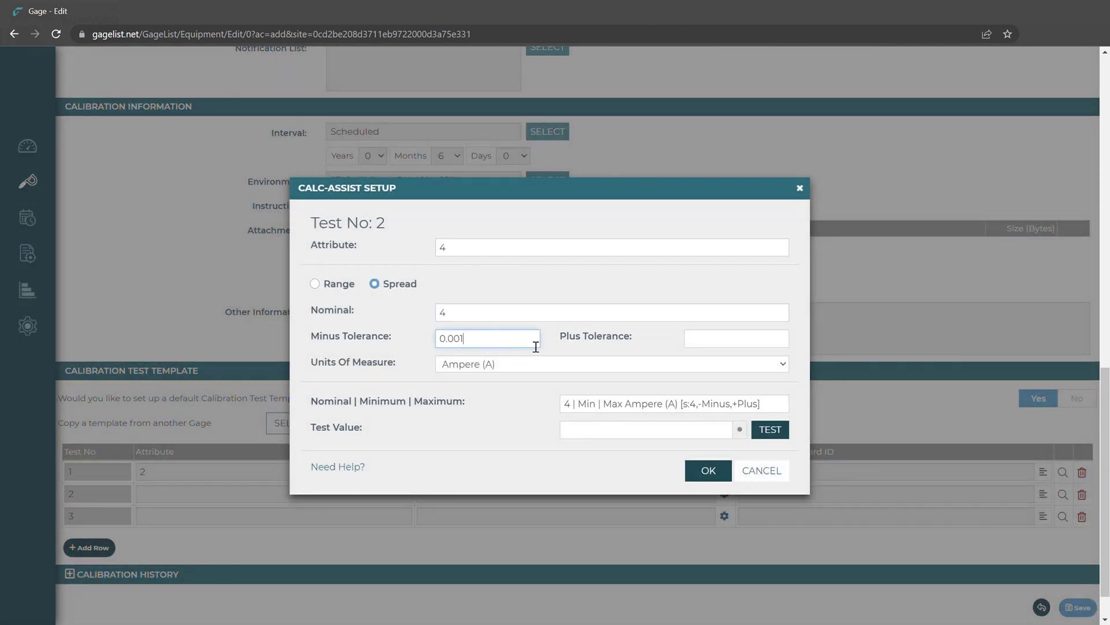
click(714, 345)
text(0.001)
key(Tab)
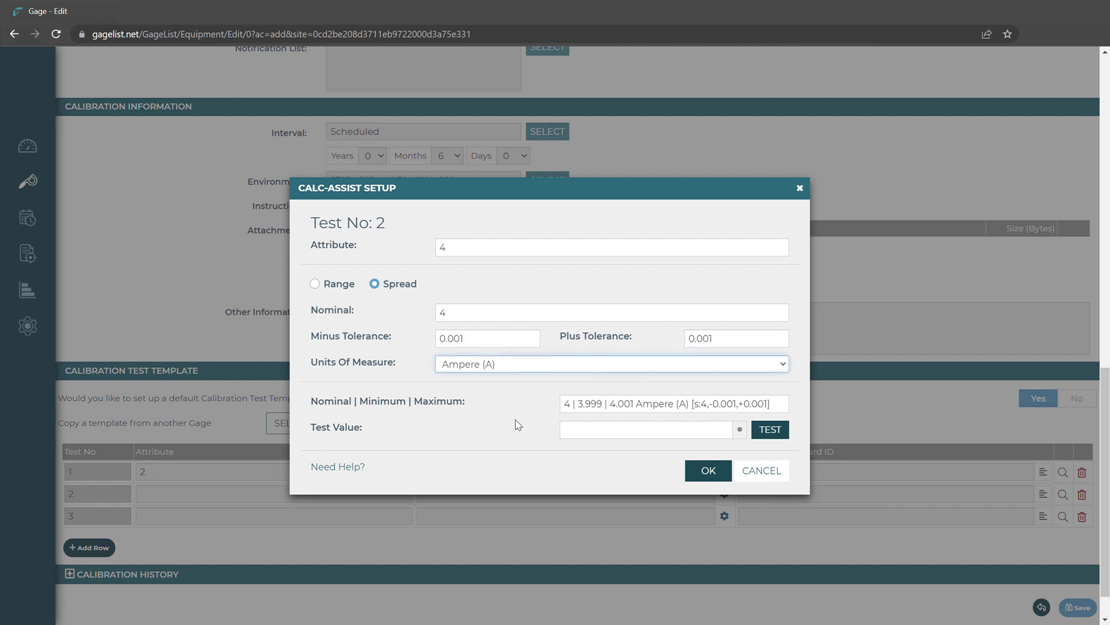
key(i)
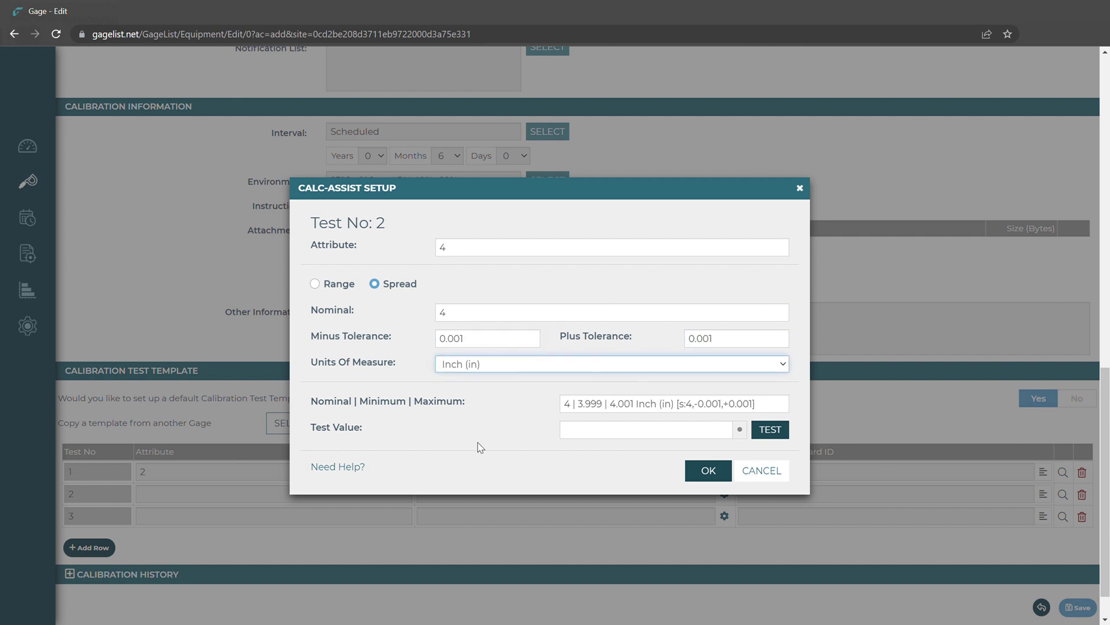
click(710, 480)
Define test 3 as a spread: attribute 6, nominal 6 Inch, ±0.001 tolerance.
click(725, 516)
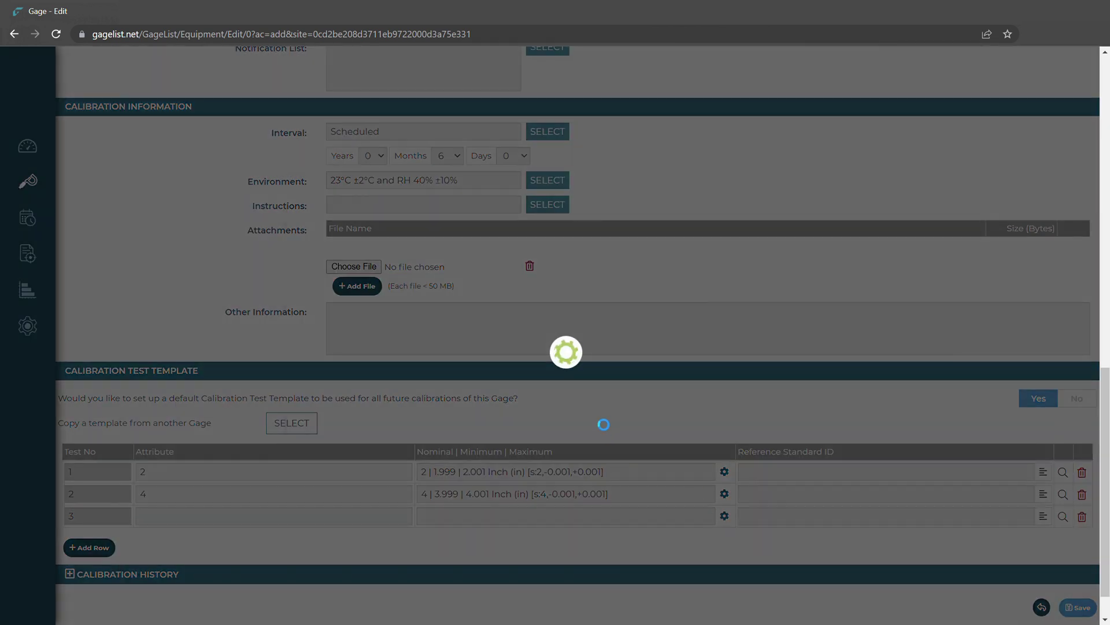
text(6)
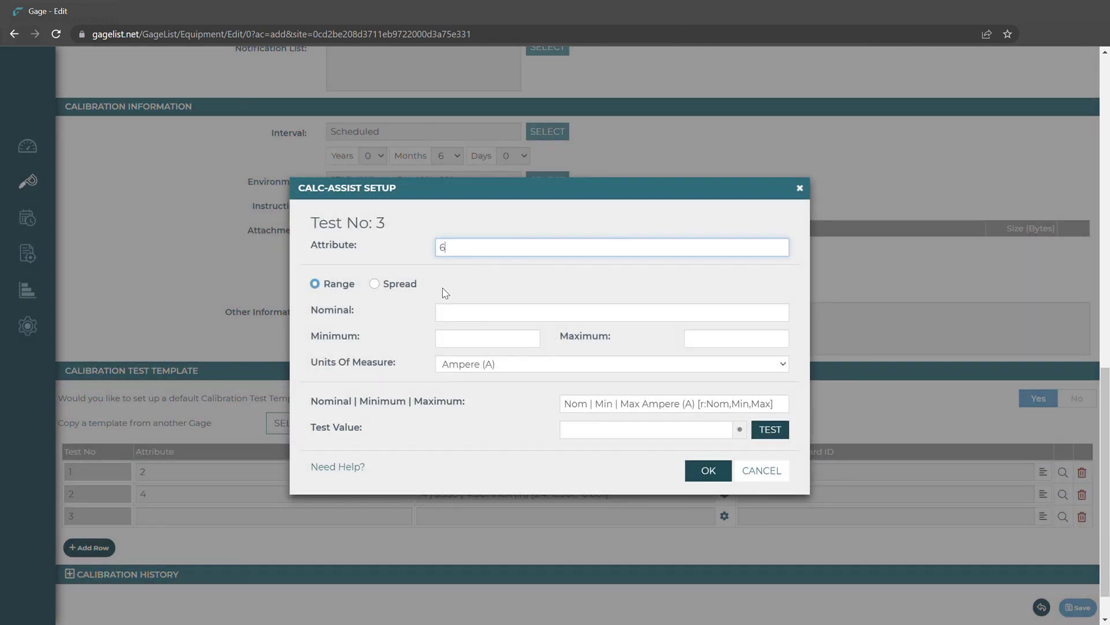
click(375, 283)
click(476, 316)
text(6)
key(Tab)
text(0.001)
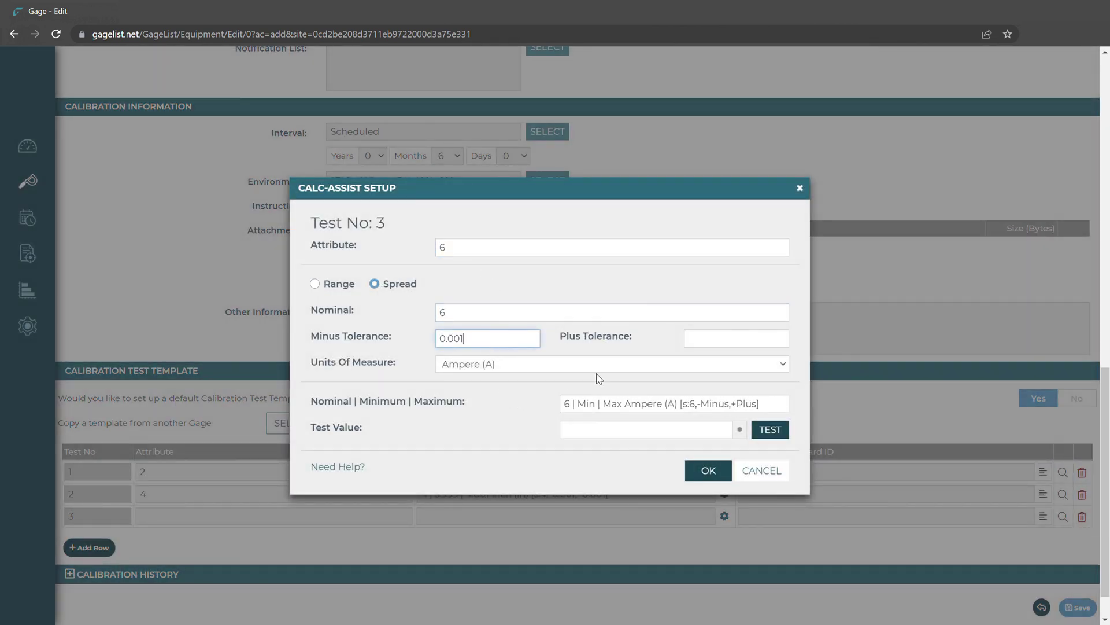
click(726, 341)
text(0.001)
click(655, 370)
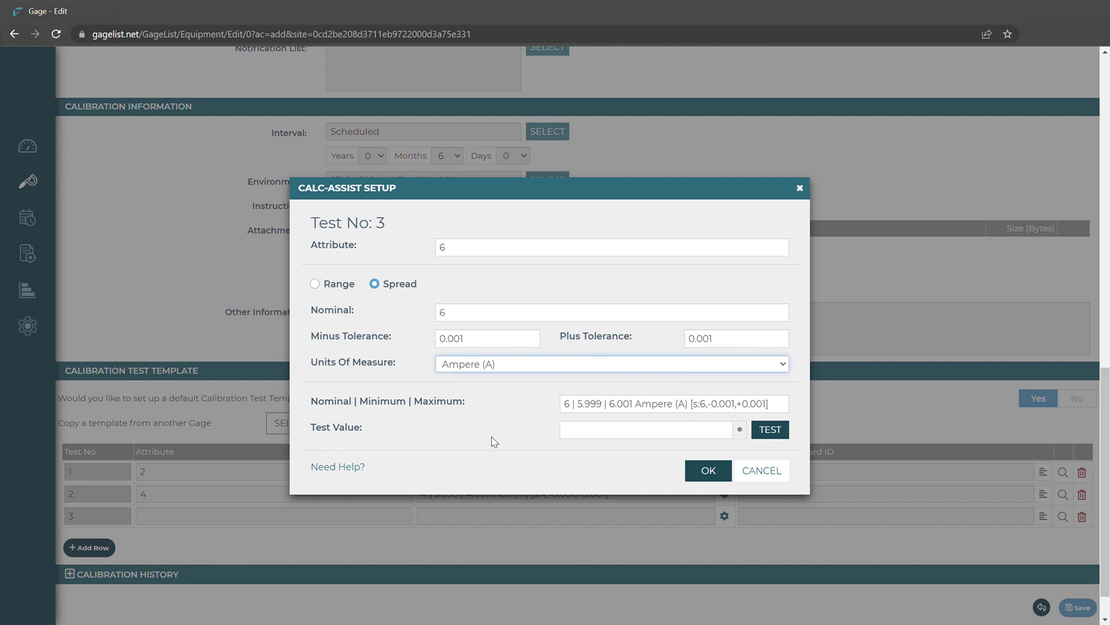
click(707, 470)
Expand the still-empty Calibration History section and save the gage record.
scroll(635, 416, down, 1)
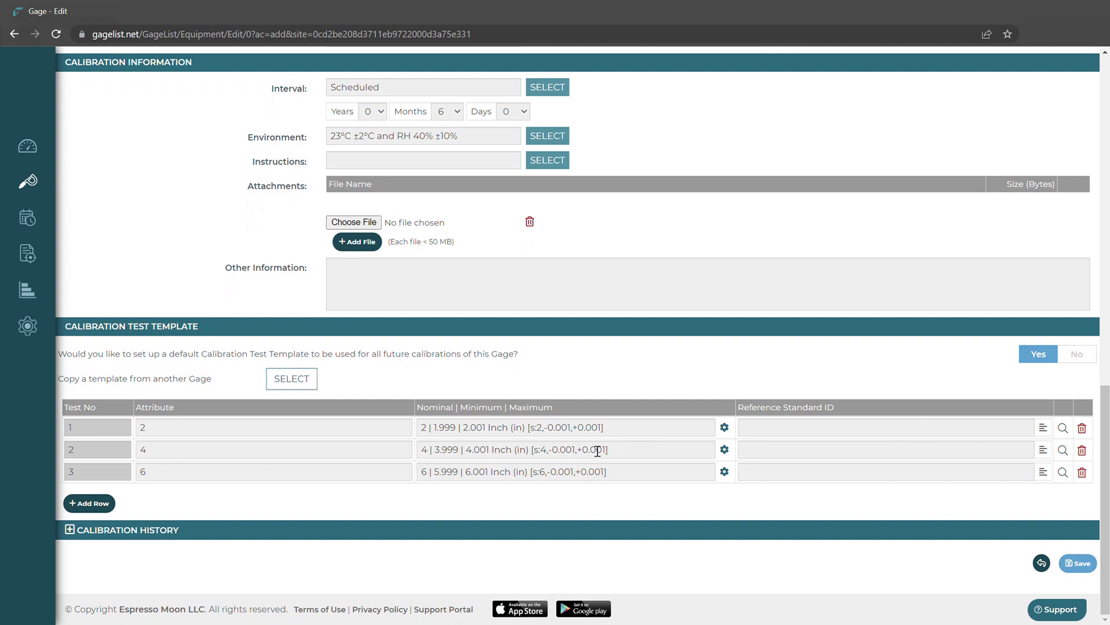
click(70, 530)
scroll(303, 491, down, 2)
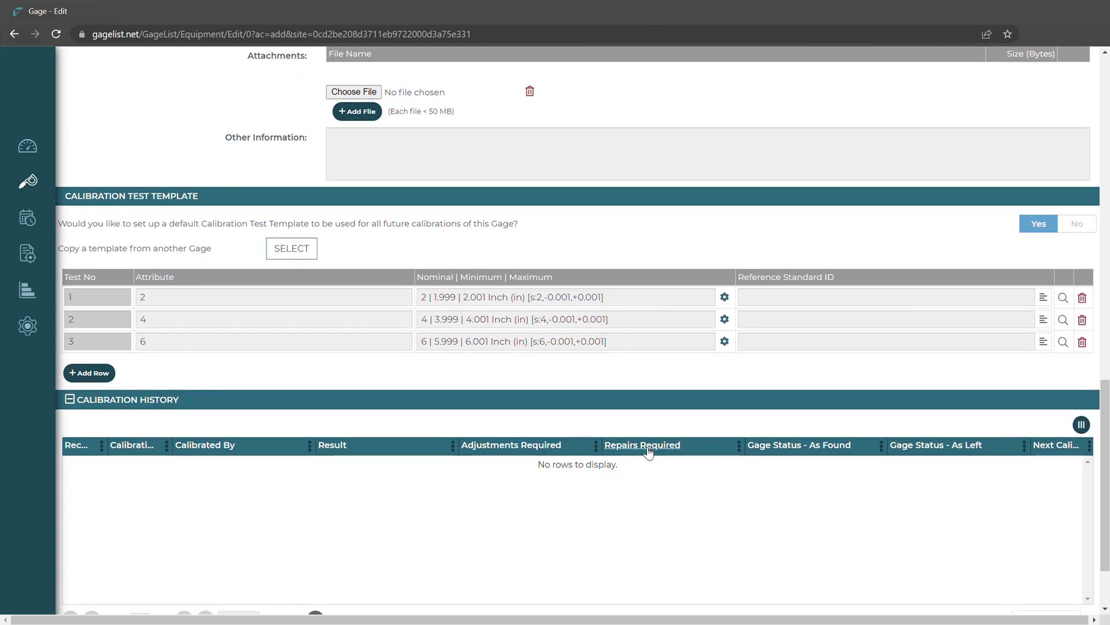
scroll(780, 460, down, 2)
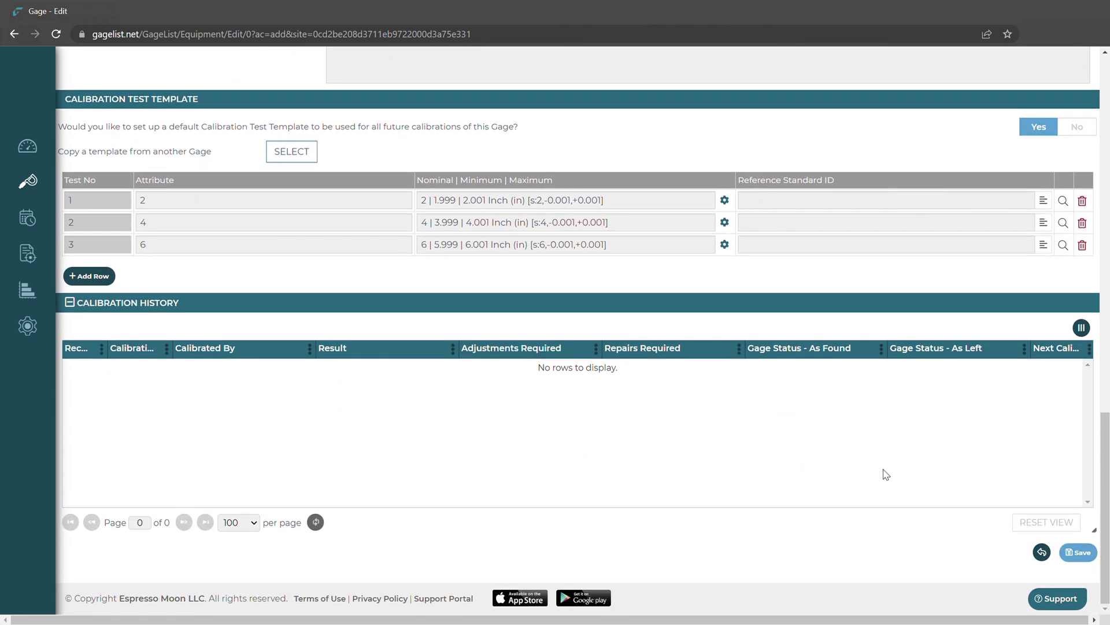
click(1081, 554)
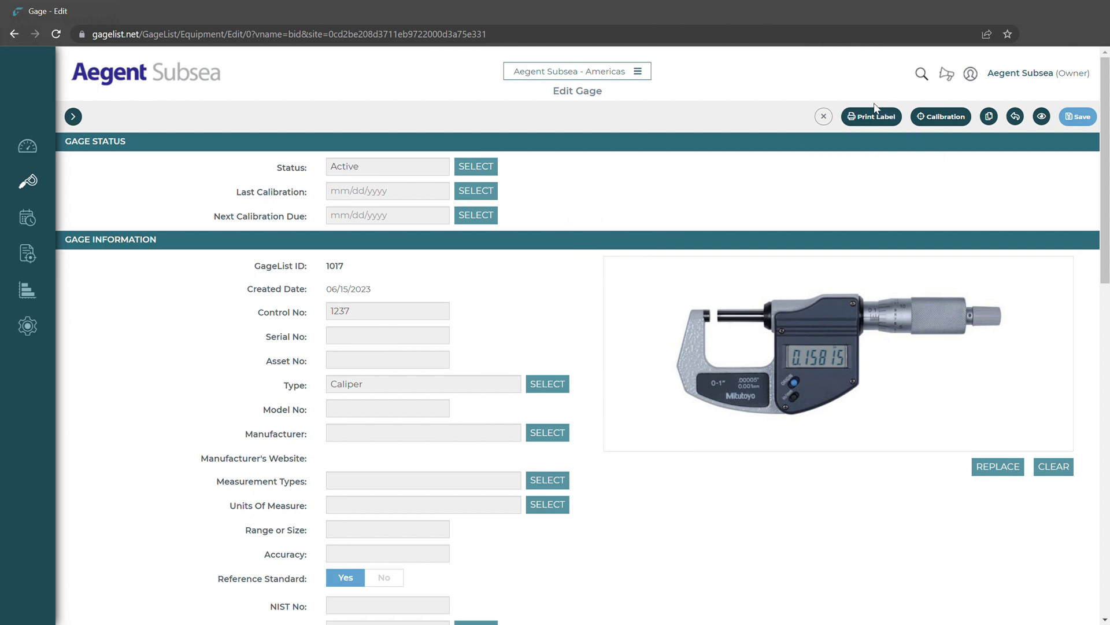
View the saved gage's read-only Gage Record, reviewing its interval, environment and three tests.
click(953, 123)
click(1051, 123)
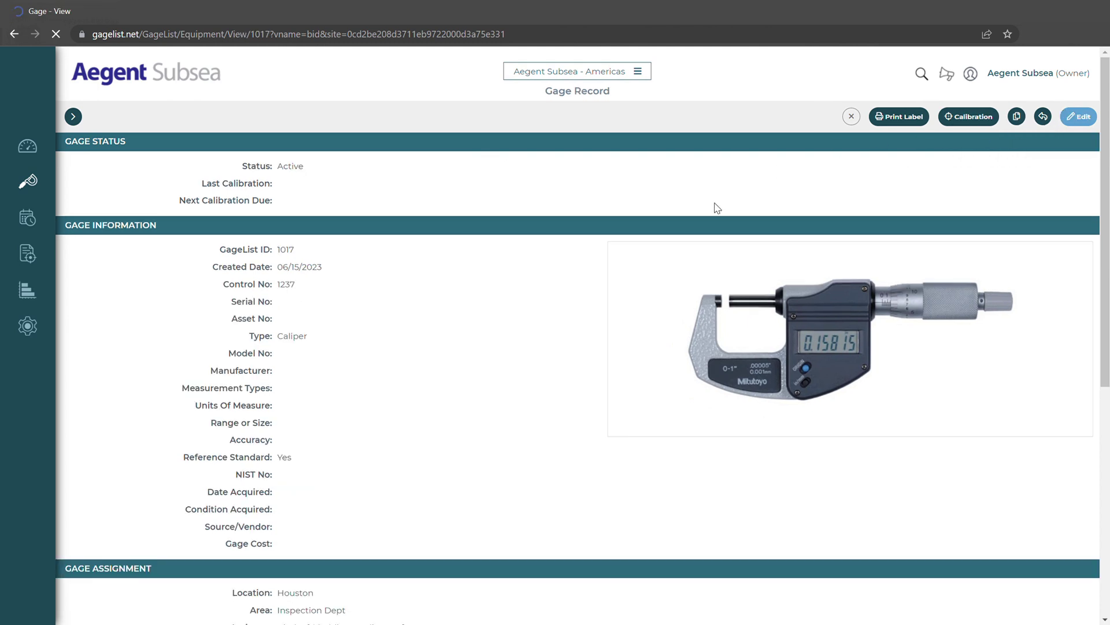
scroll(509, 225, down, 1)
scroll(511, 236, down, 5)
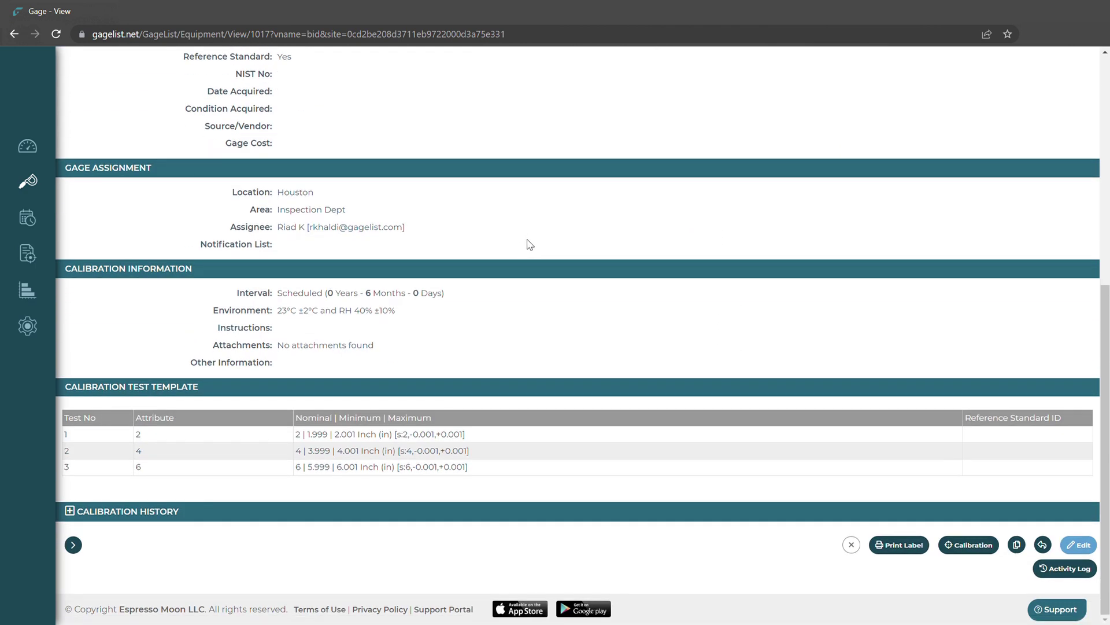
scroll(539, 256, up, 6)
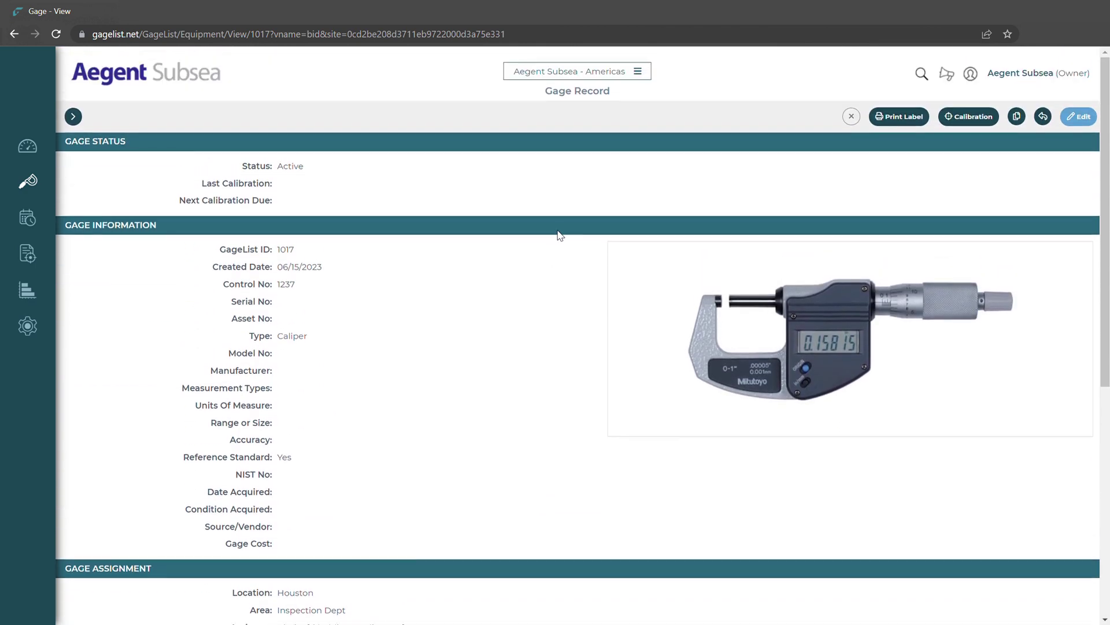